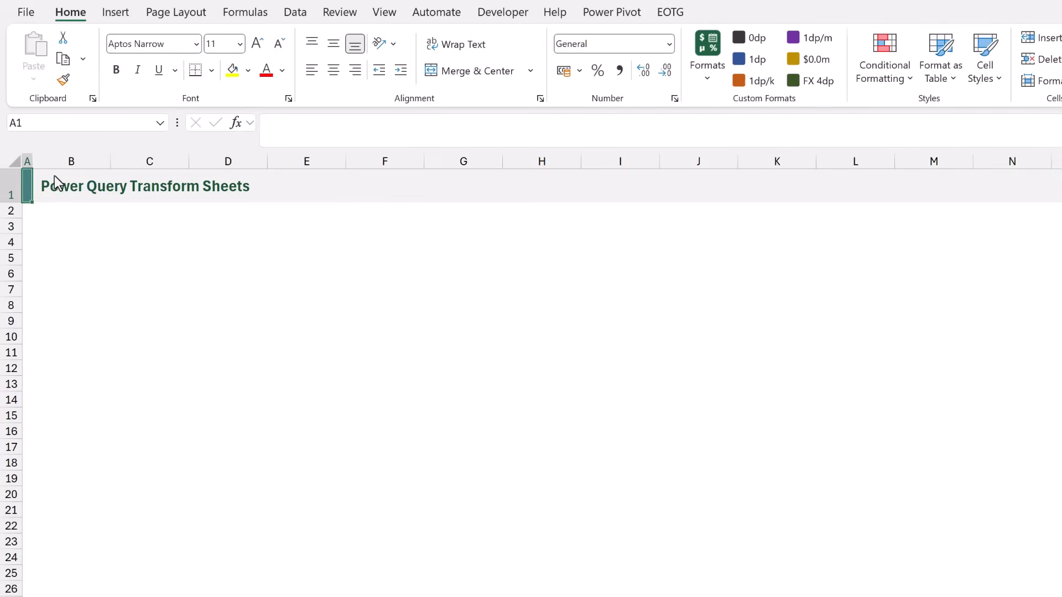
Step: Import the workbook Worksheet Data.xlsx as a whole, not a single sheet, and open it for transformation in Power Query
{"action": "left_click", "coordinate": [295, 12]}
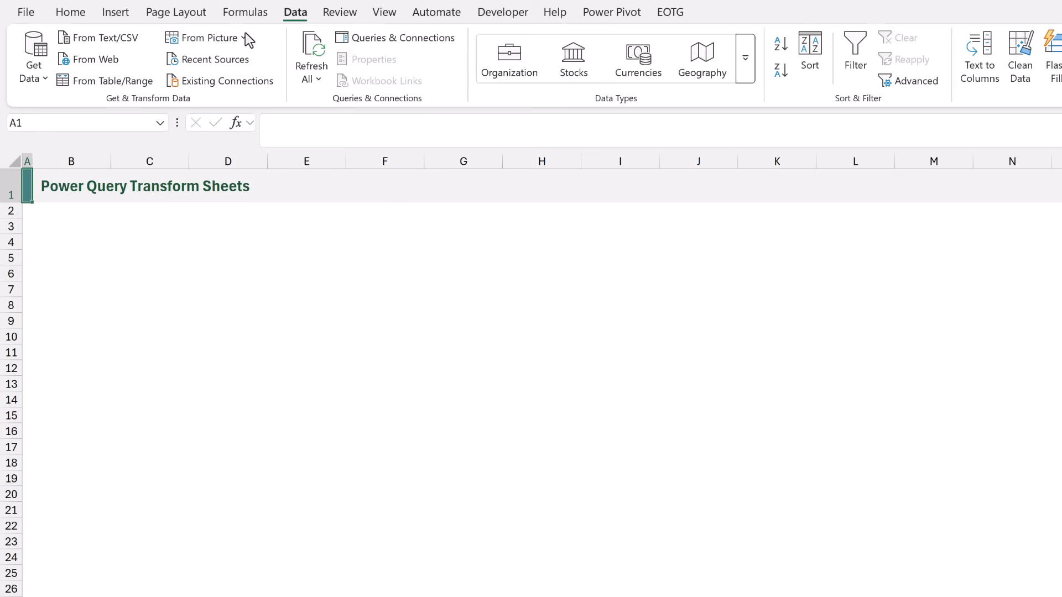
{"action": "left_click", "coordinate": [35, 69]}
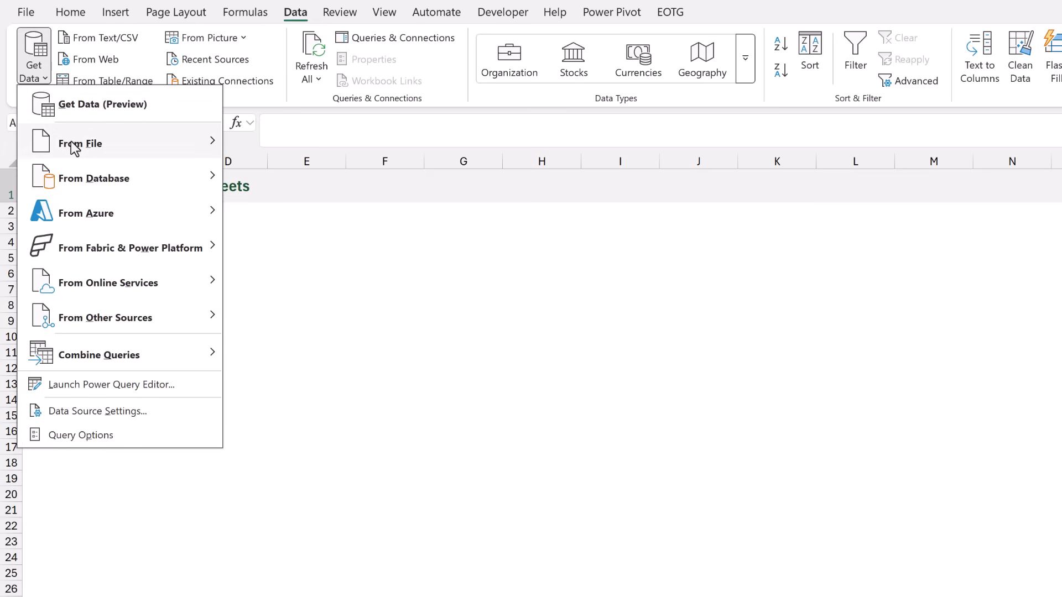
{"action": "mouse_move", "coordinate": [89, 143]}
{"action": "left_click", "coordinate": [330, 148]}
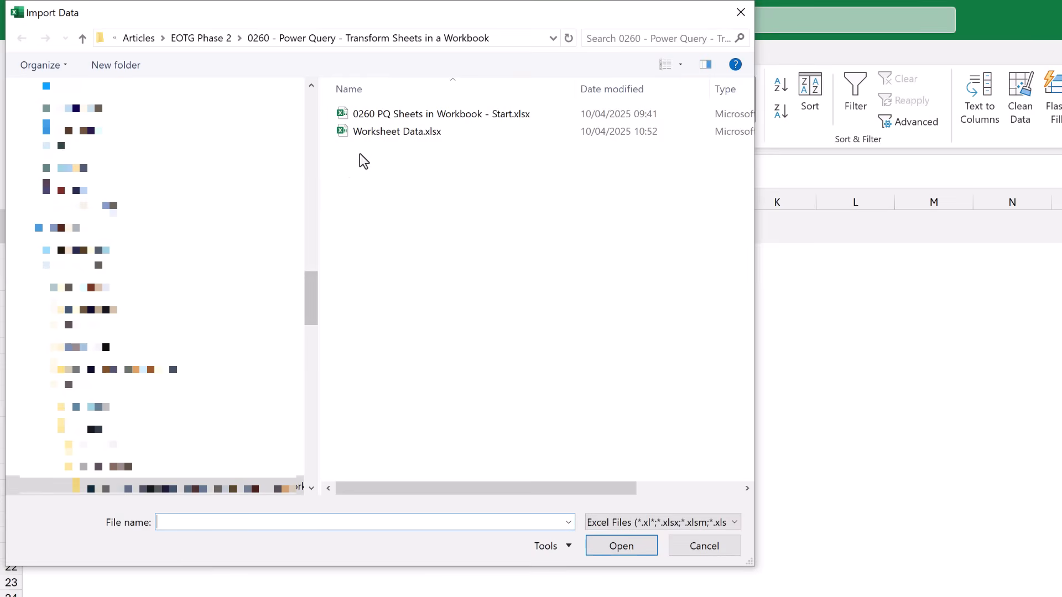
{"action": "left_click", "coordinate": [391, 137]}
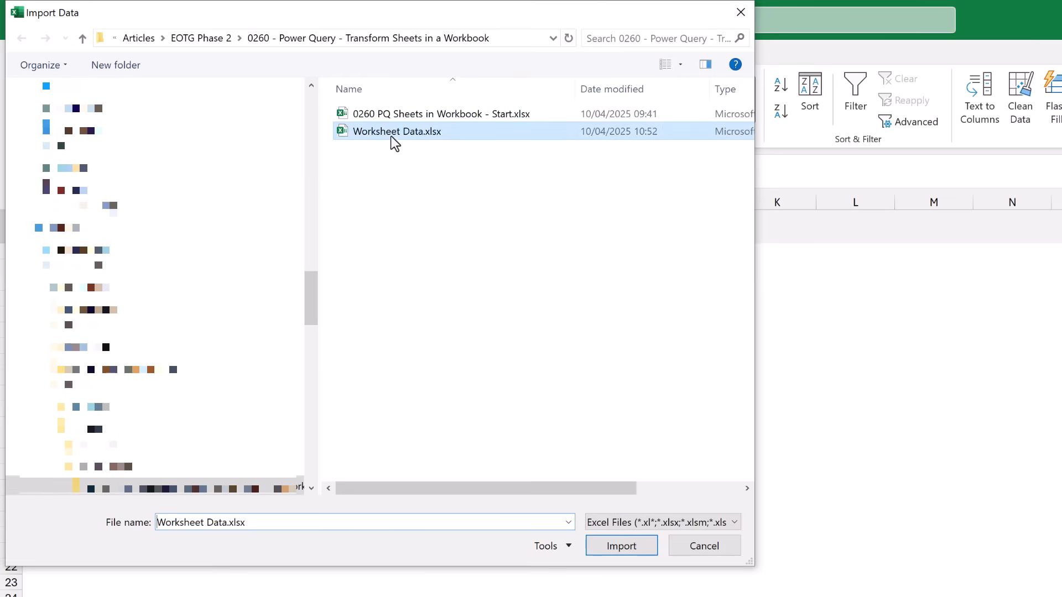
{"action": "left_click", "coordinate": [612, 546]}
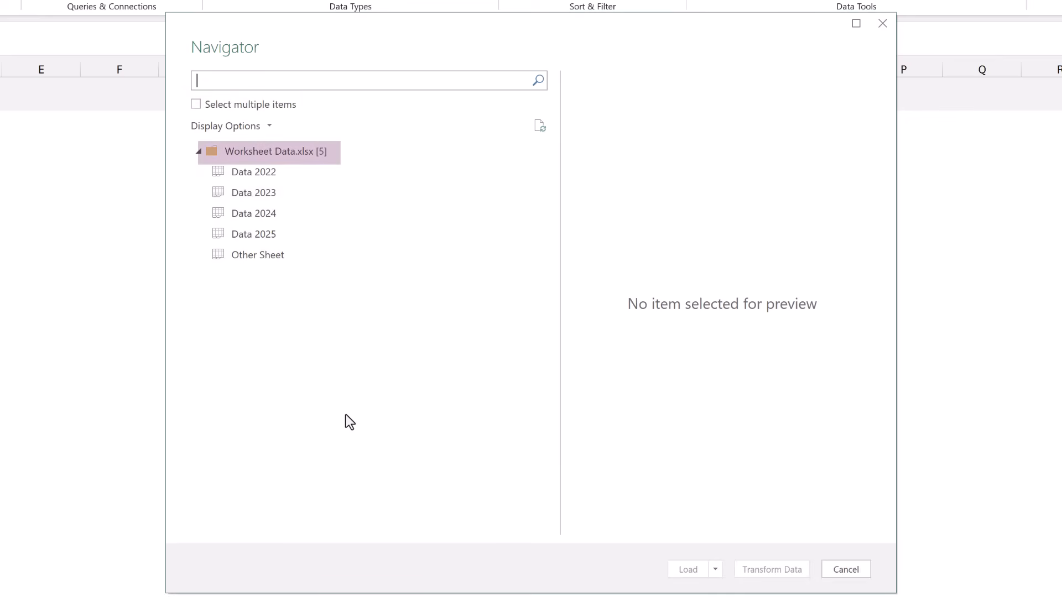
{"action": "left_click", "coordinate": [264, 151]}
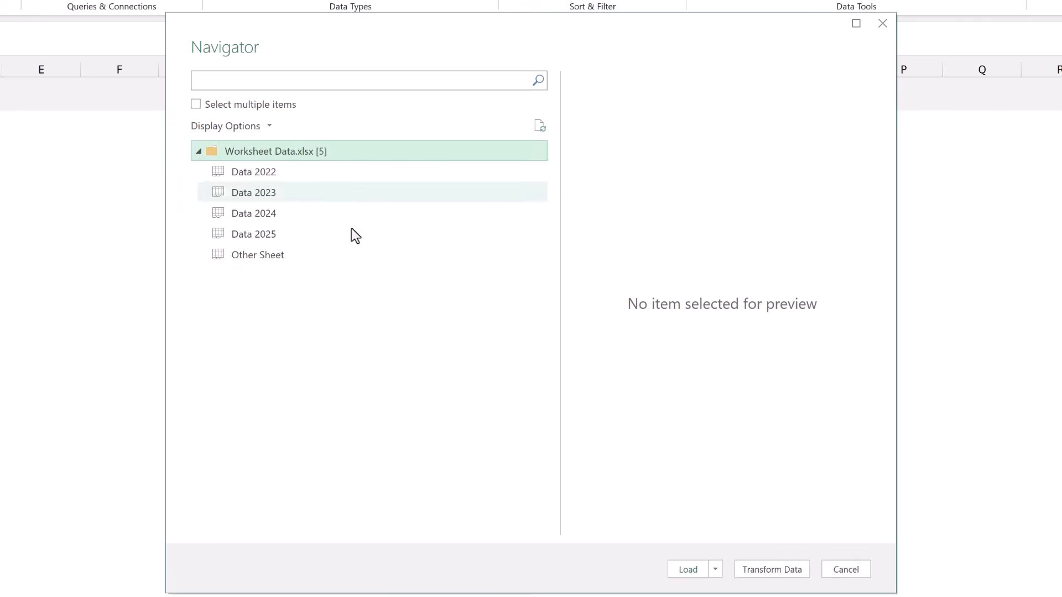
{"action": "left_click", "coordinate": [771, 570]}
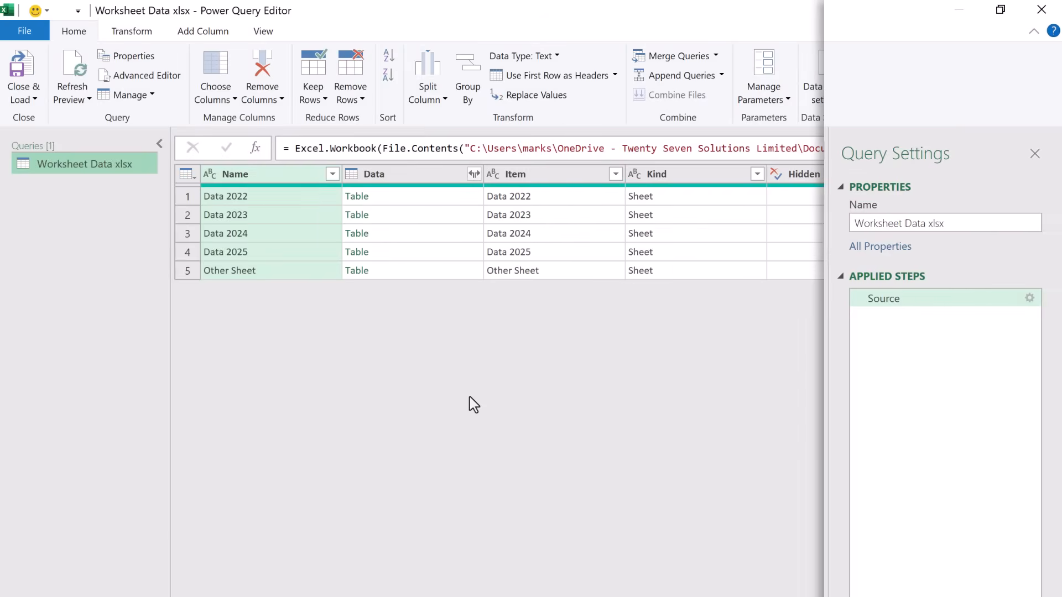
Step: Rename the workbook query as WorksheetData
{"action": "left_click_drag", "start_coordinate": [980, 229], "coordinate": [852, 227]}
{"action": "type", "text": "WorksheetData"}
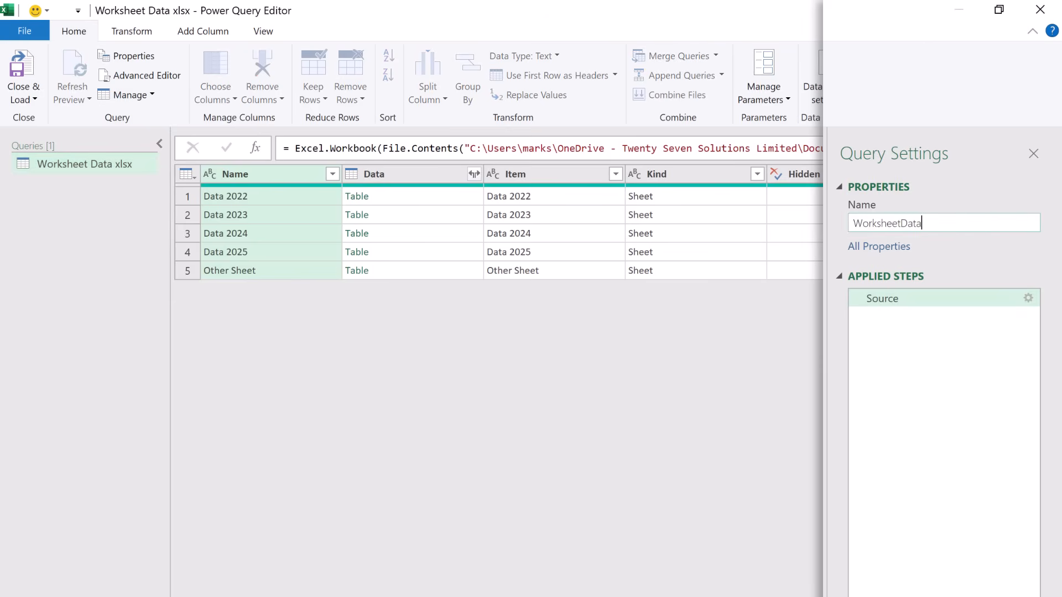
{"action": "key", "text": "Return"}
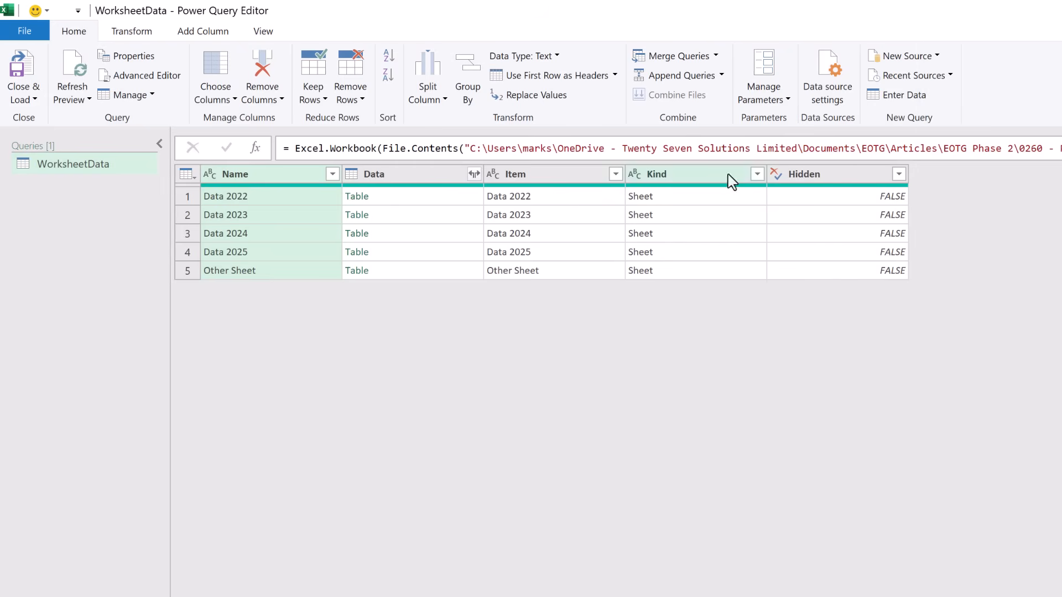
Step: Filter the Name column to keep only rows that begin with "Data"
{"action": "left_click", "coordinate": [332, 174]}
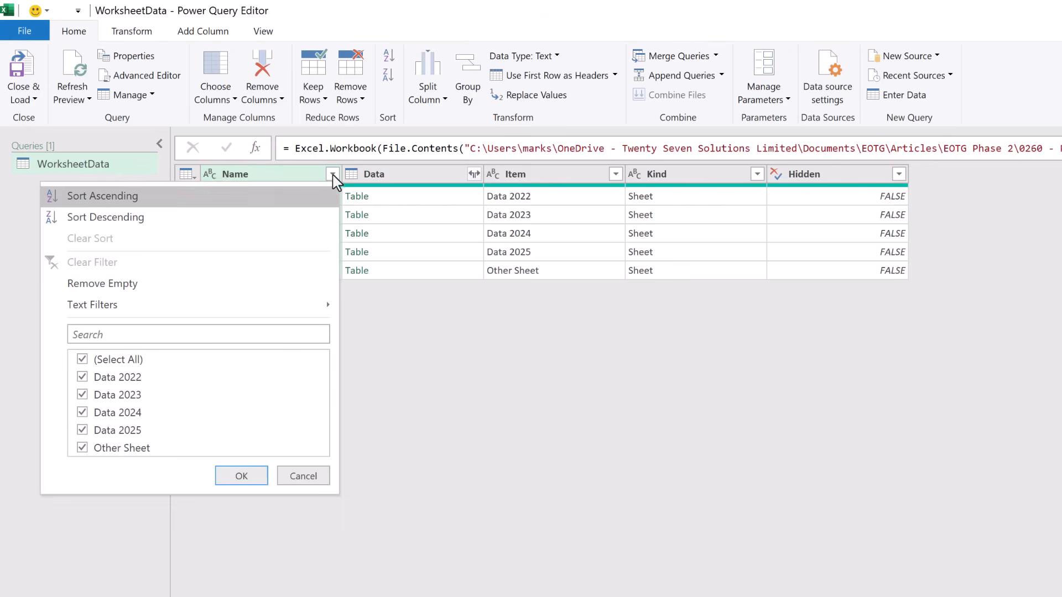
{"action": "mouse_move", "coordinate": [321, 307]}
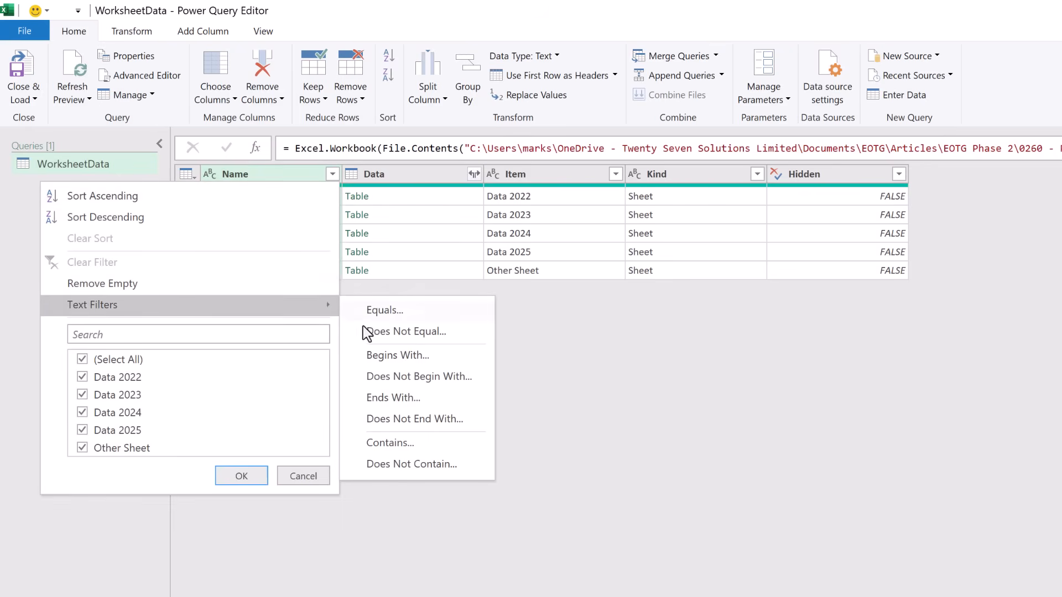
{"action": "left_click", "coordinate": [435, 356]}
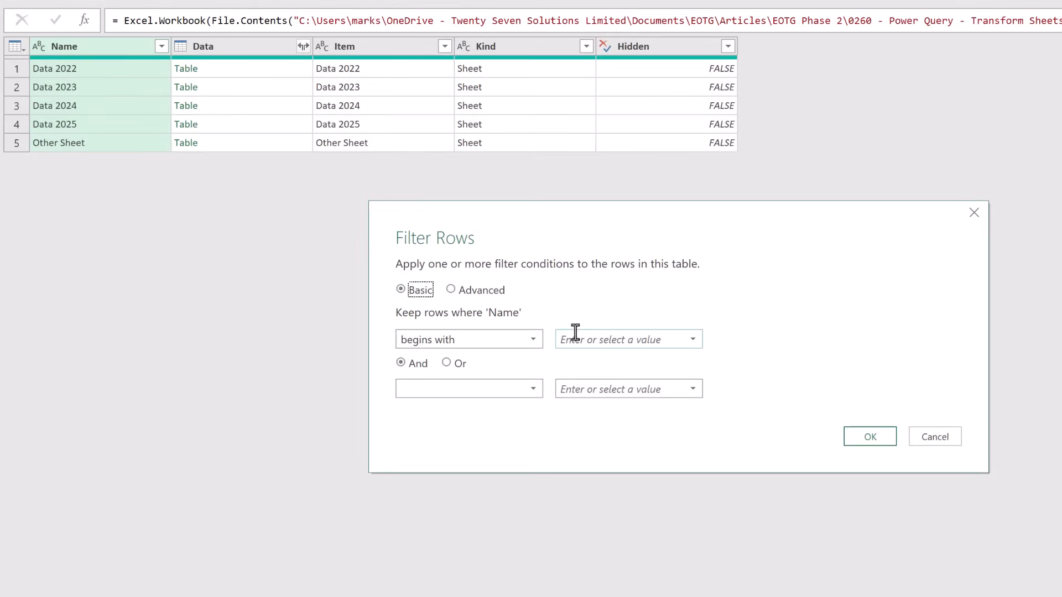
{"action": "left_click", "coordinate": [575, 333]}
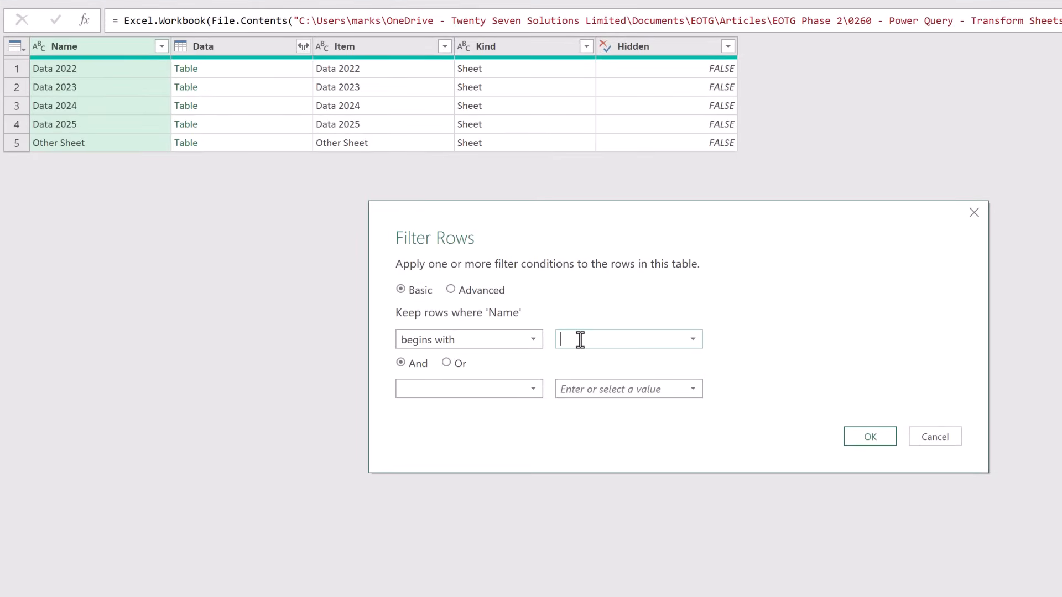
{"action": "type", "text": "Data"}
{"action": "left_click", "coordinate": [866, 439]}
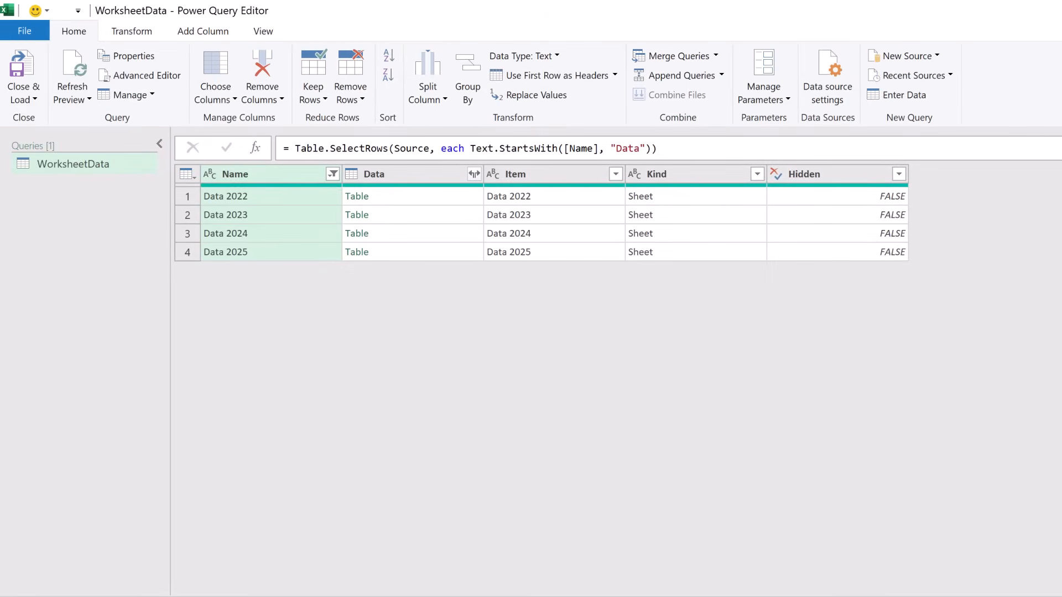
Step: Preview the nested tables in the Data column for the 2022, 2023, 2024 and 2025 sheets
{"action": "left_click", "coordinate": [449, 196]}
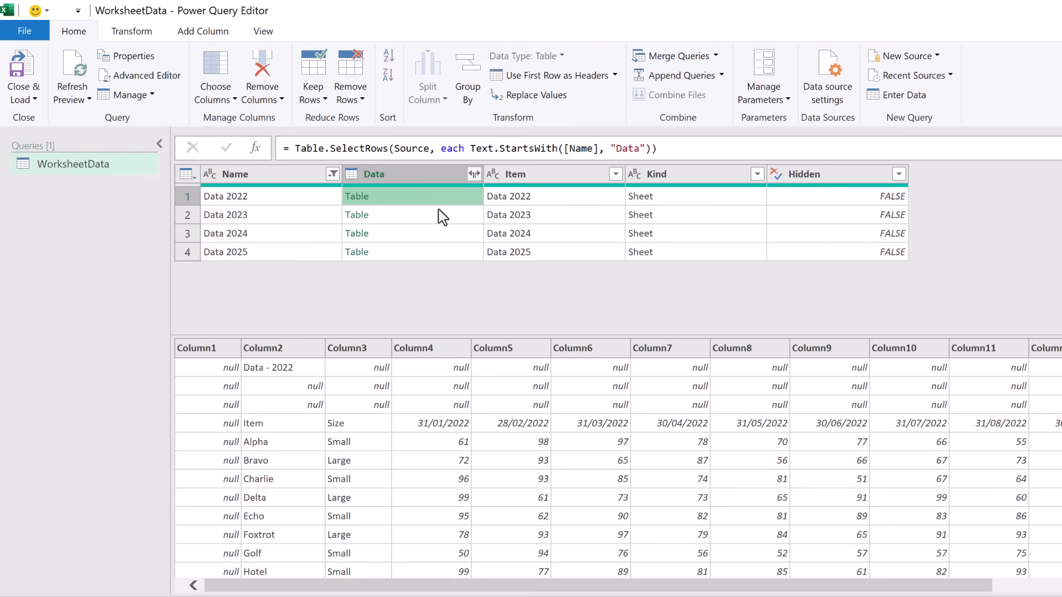
{"action": "left_click", "coordinate": [441, 216]}
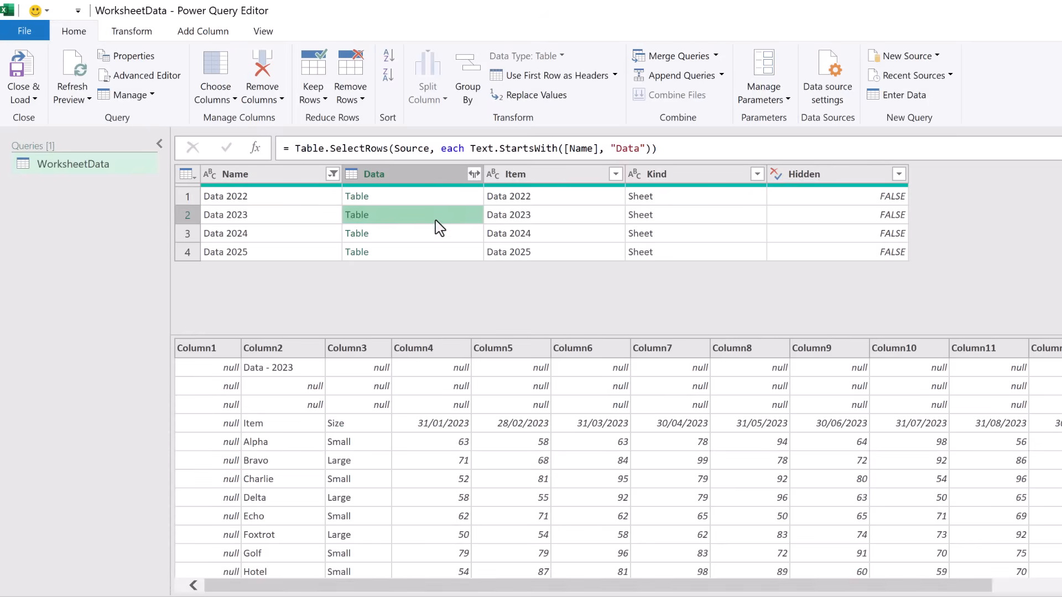
{"action": "left_click", "coordinate": [433, 237]}
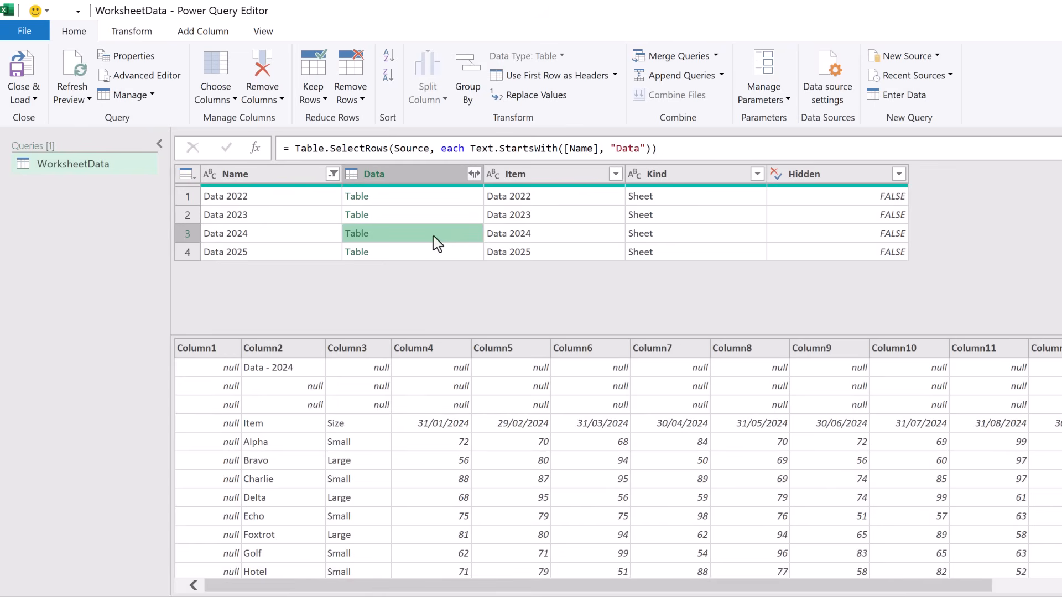
{"action": "left_click", "coordinate": [430, 256]}
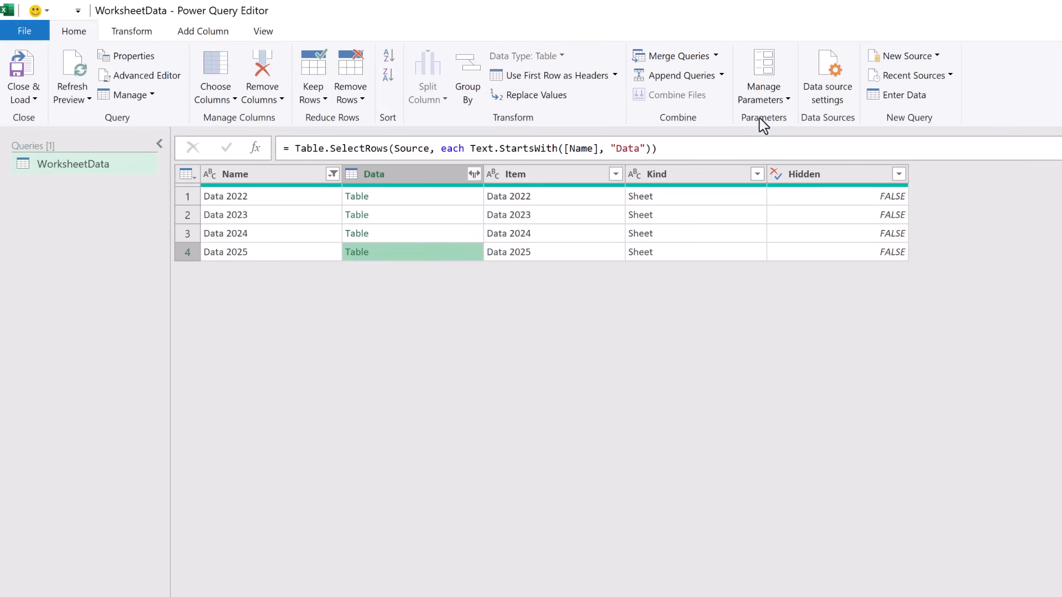
Step: Create a new parameter named SheetData with the current value "Any Value"
{"action": "left_click", "coordinate": [784, 98]}
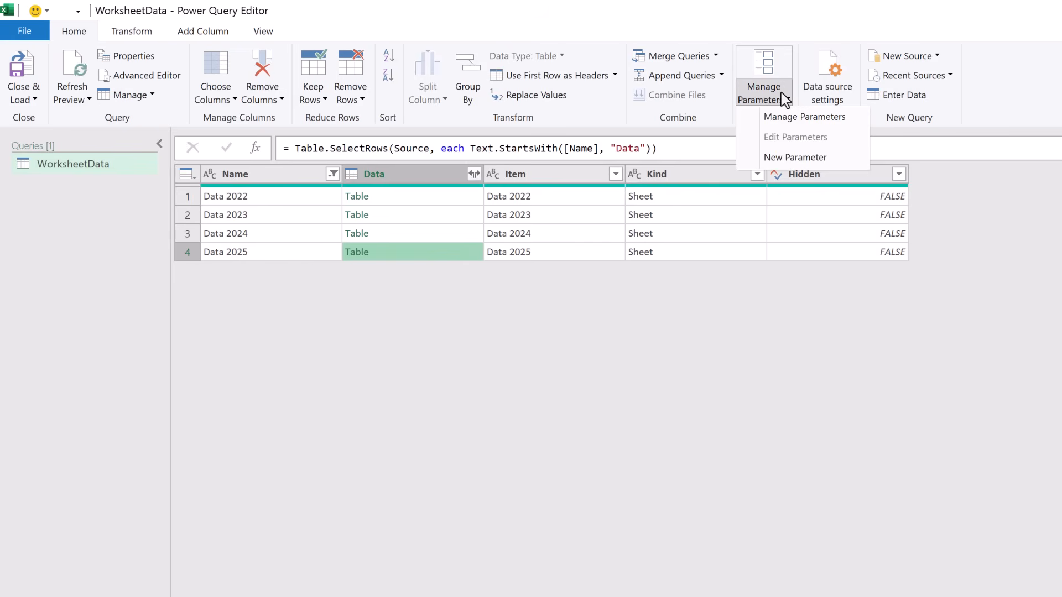
{"action": "left_click", "coordinate": [788, 160]}
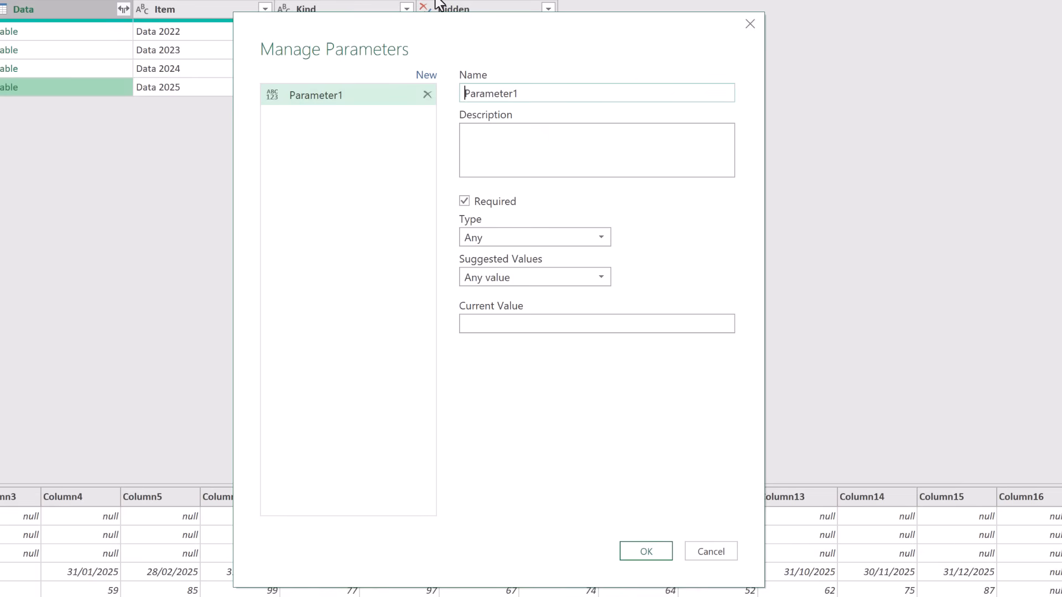
{"action": "key", "text": "Delete"}
{"action": "key", "text": "Delete"}
{"action": "key", "text": "Delete"}
{"action": "key", "text": "Delete"}
{"action": "key", "text": "Delete"}
{"action": "key", "text": "Delete"}
{"action": "key", "text": "Delete"}
{"action": "key", "text": "Delete"}
{"action": "key", "text": "Delete"}
{"action": "key", "text": "Delete"}
{"action": "type", "text": "SheetData"}
{"action": "left_click", "coordinate": [504, 325]}
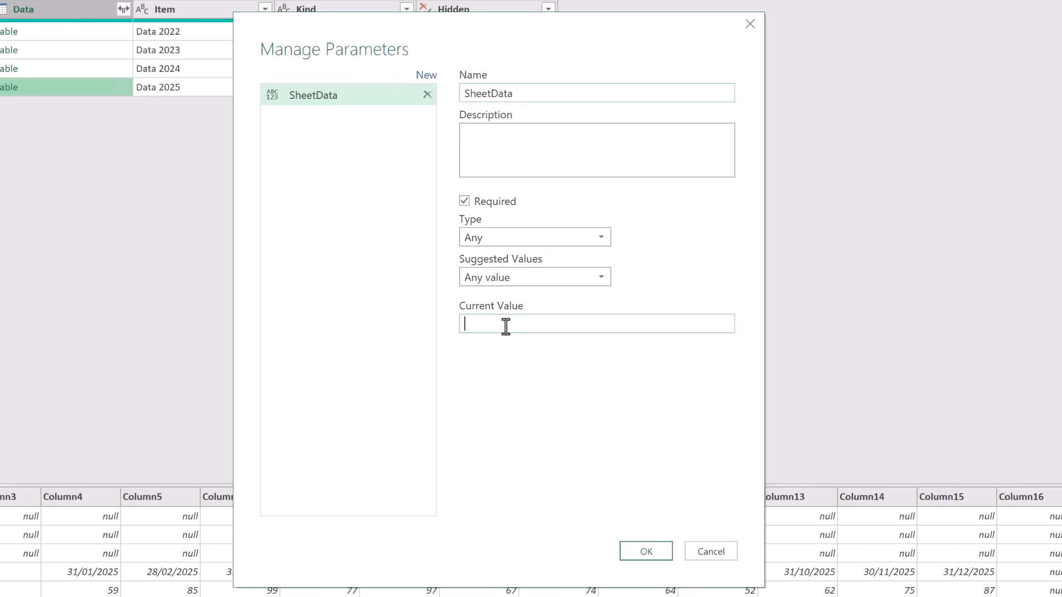
{"action": "type", "text": "Any Va"}
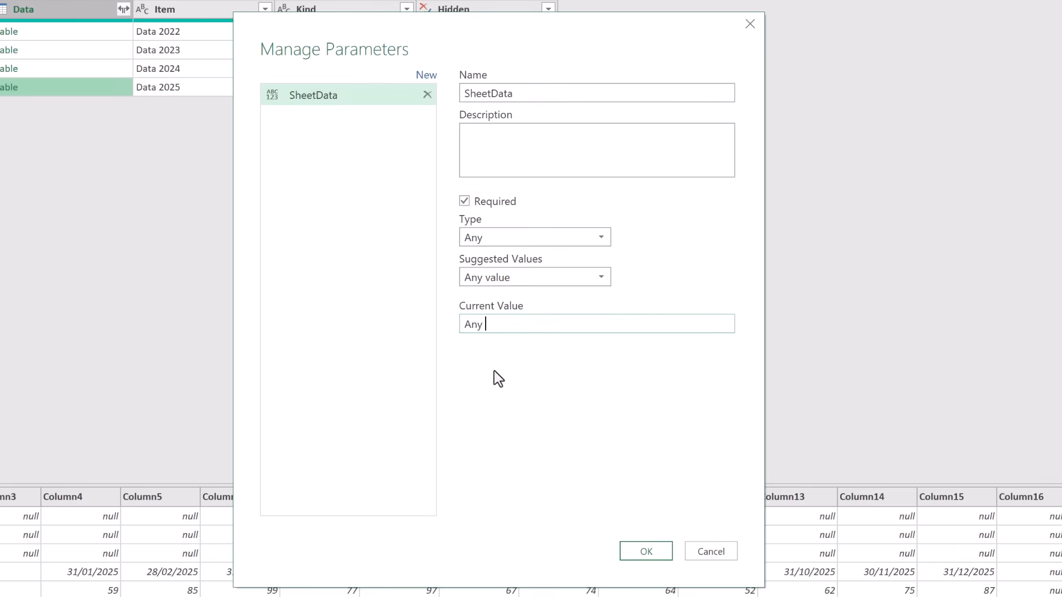
{"action": "type", "text": "lue"}
{"action": "left_click", "coordinate": [642, 552]}
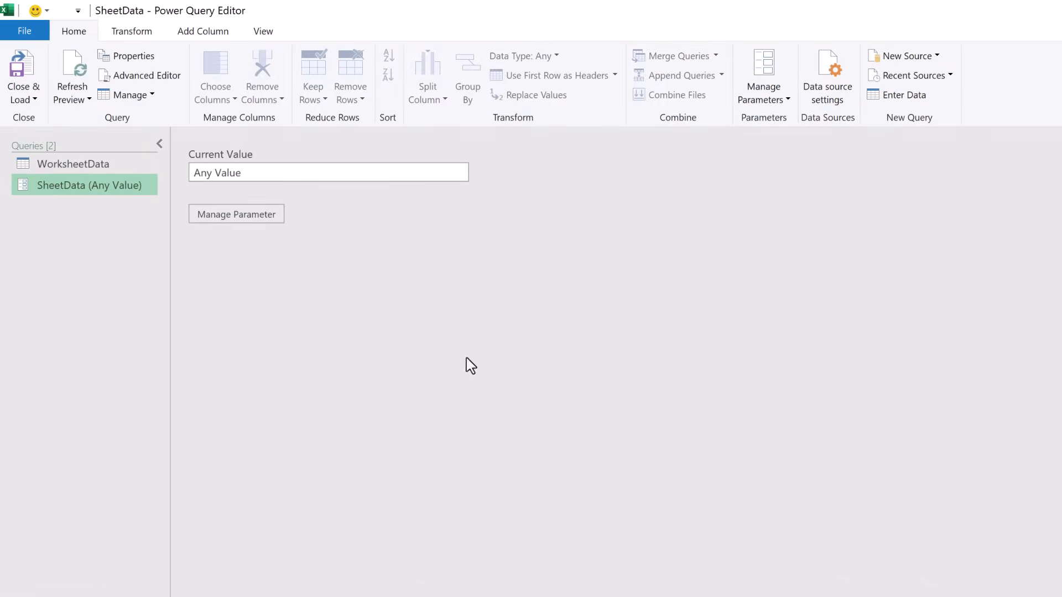
Step: Edit the SheetData parameter's code in the Advanced Editor, replacing "Any Value" with WorksheetData[Data]{0}
{"action": "left_click", "coordinate": [106, 165]}
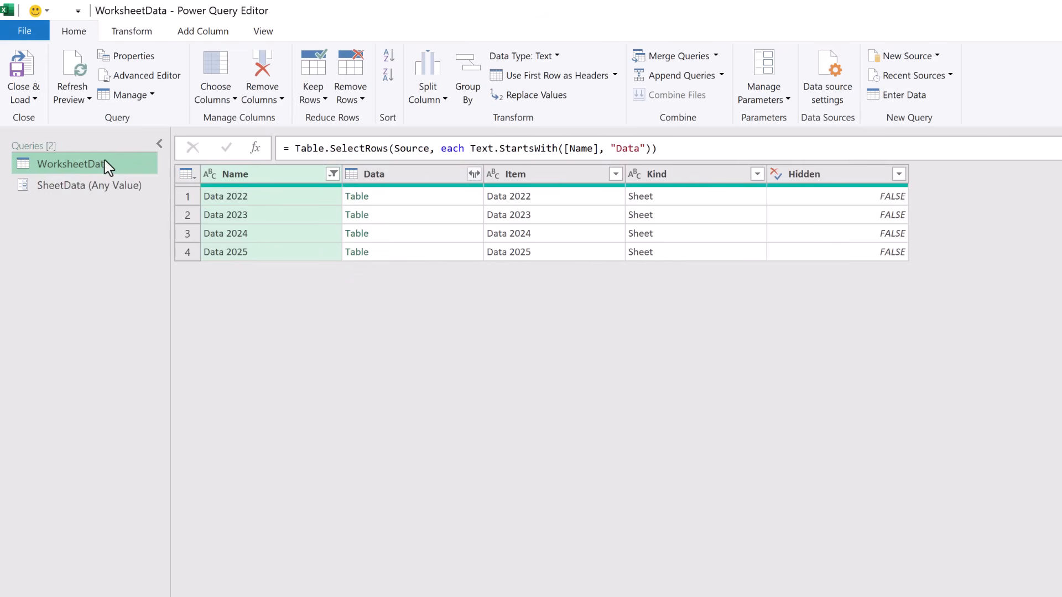
{"action": "left_click", "coordinate": [90, 184]}
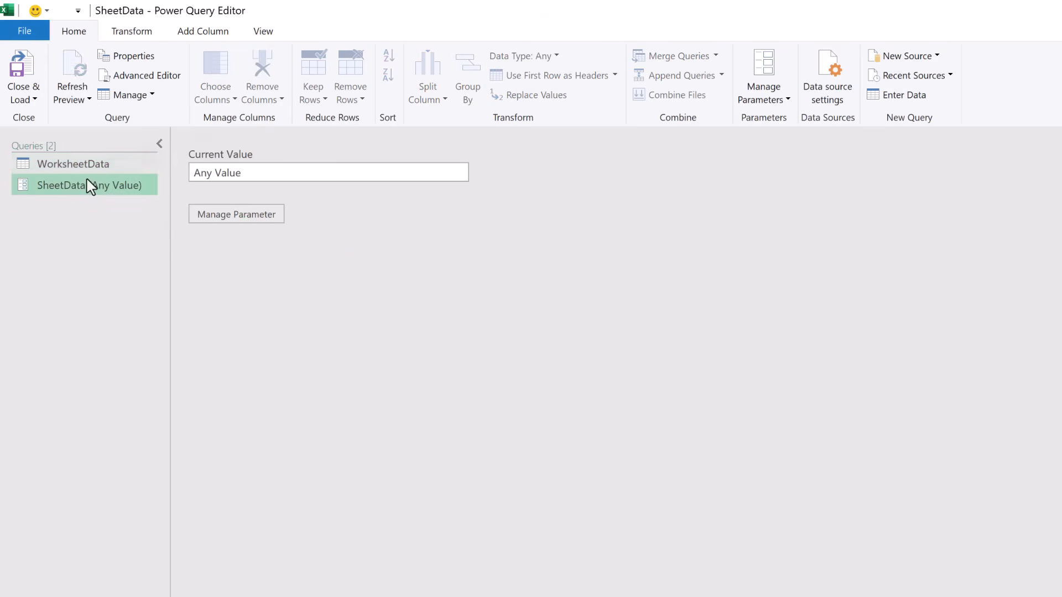
{"action": "left_click", "coordinate": [128, 76]}
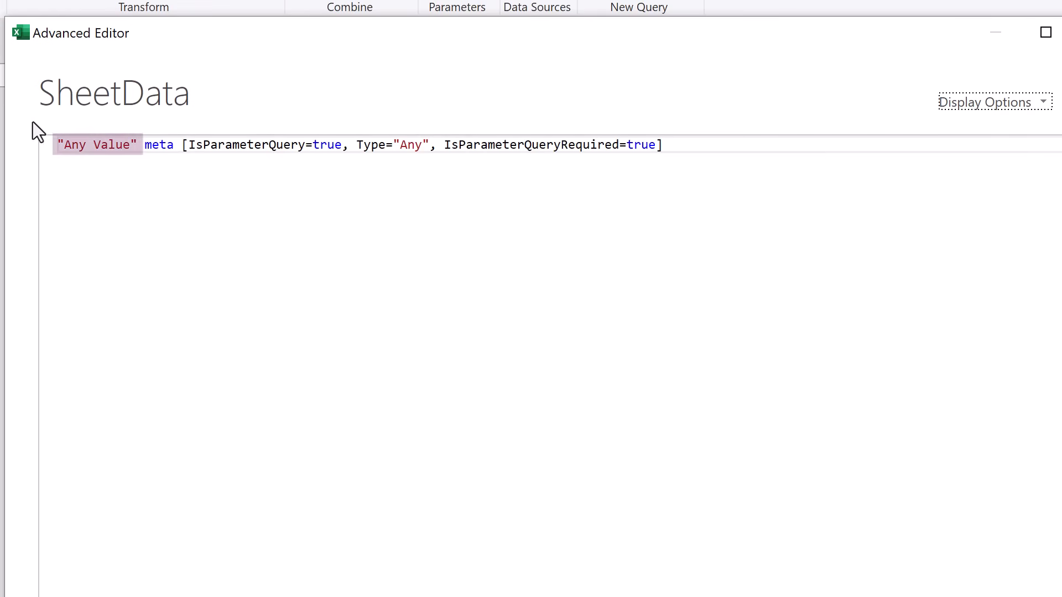
{"action": "left_click_drag", "start_coordinate": [137, 145], "coordinate": [55, 141]}
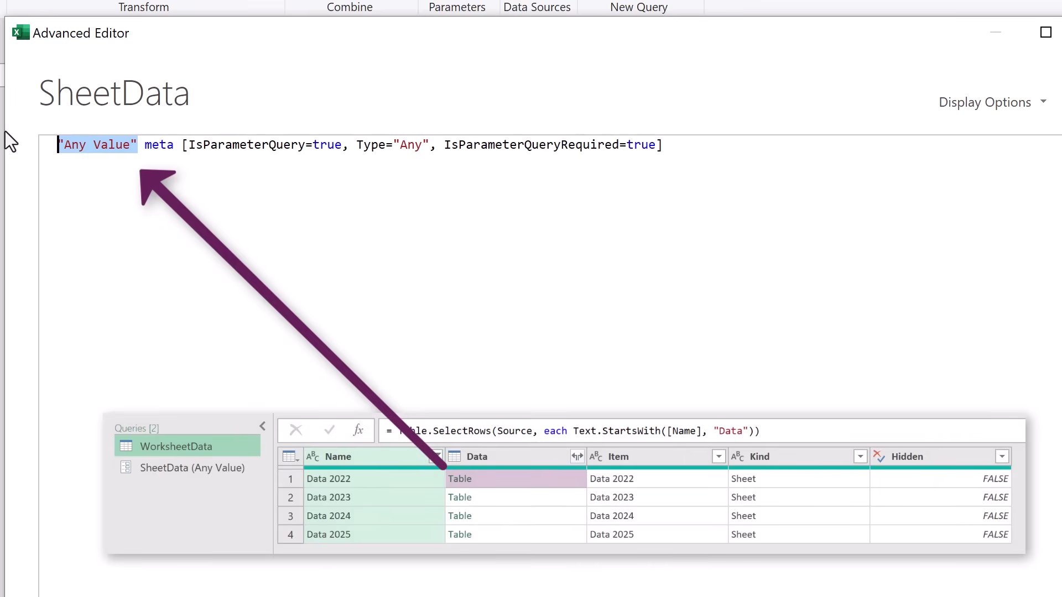
{"action": "key", "text": "BackSpace"}
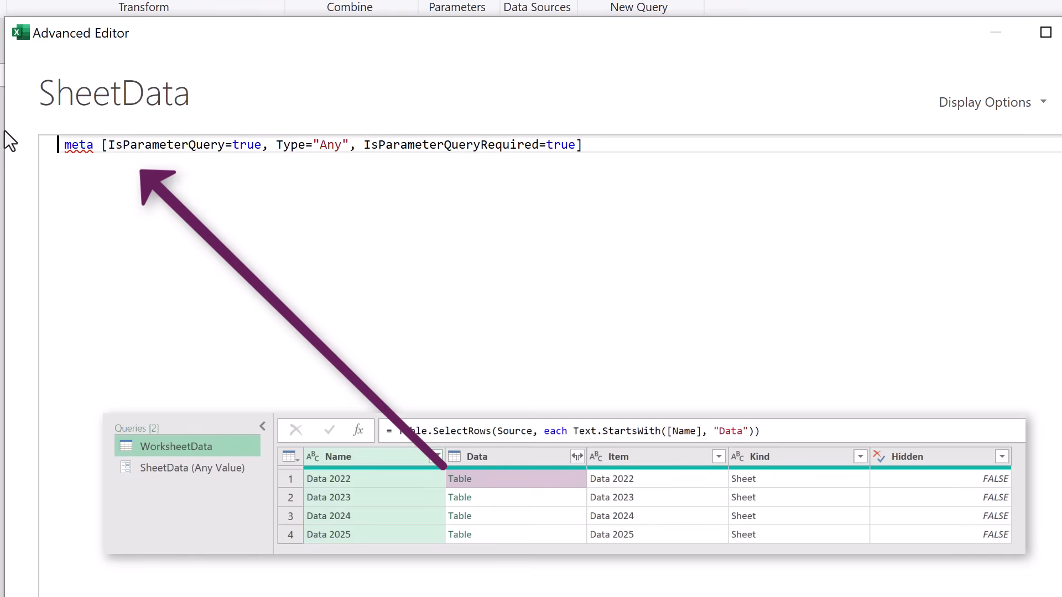
{"action": "type", "text": "WorksheetData"}
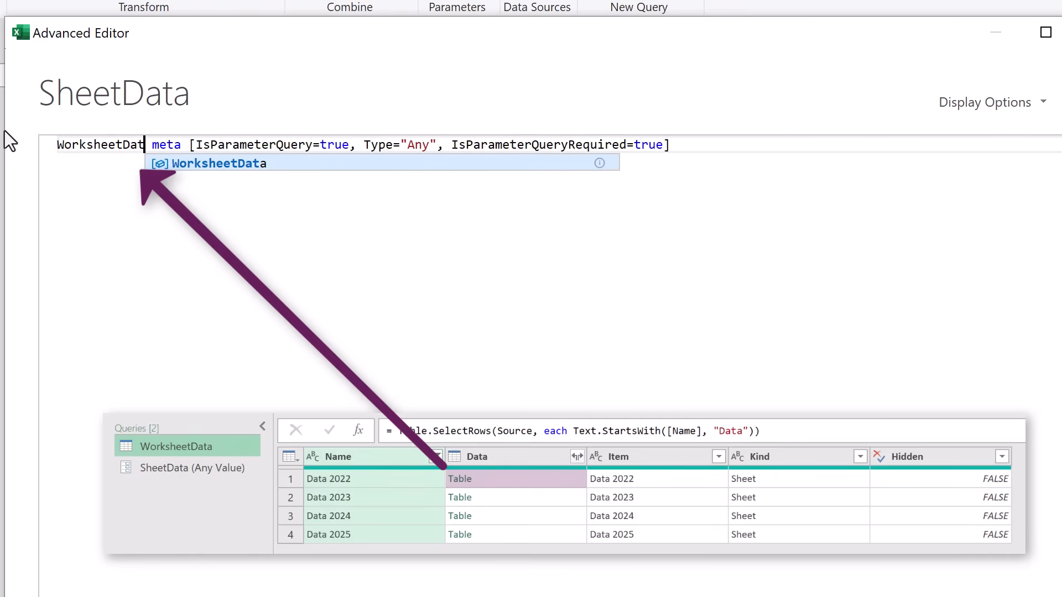
{"action": "type", "text": "["}
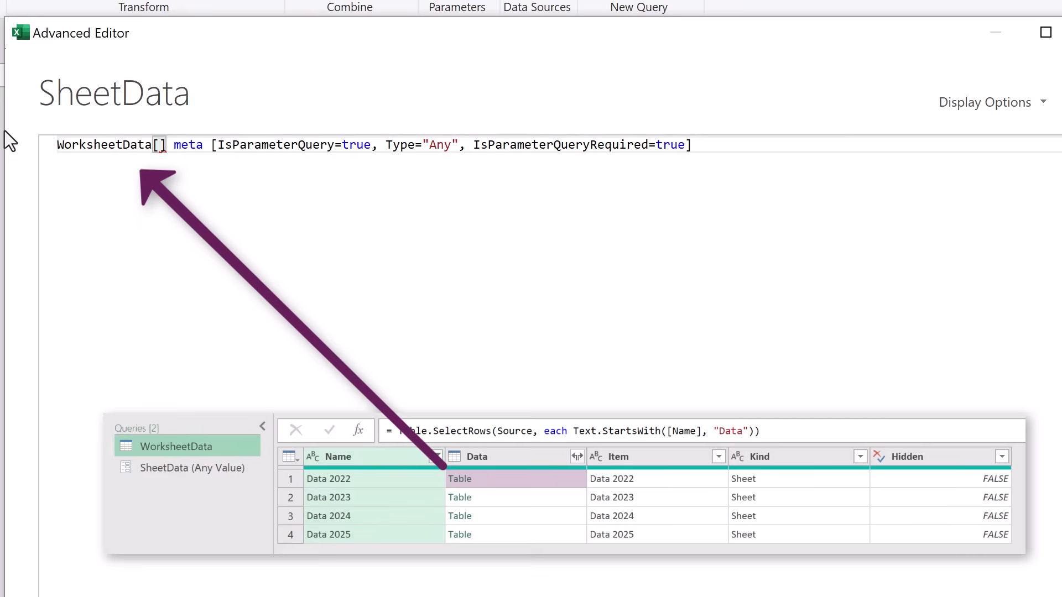
{"action": "type", "text": "Data"}
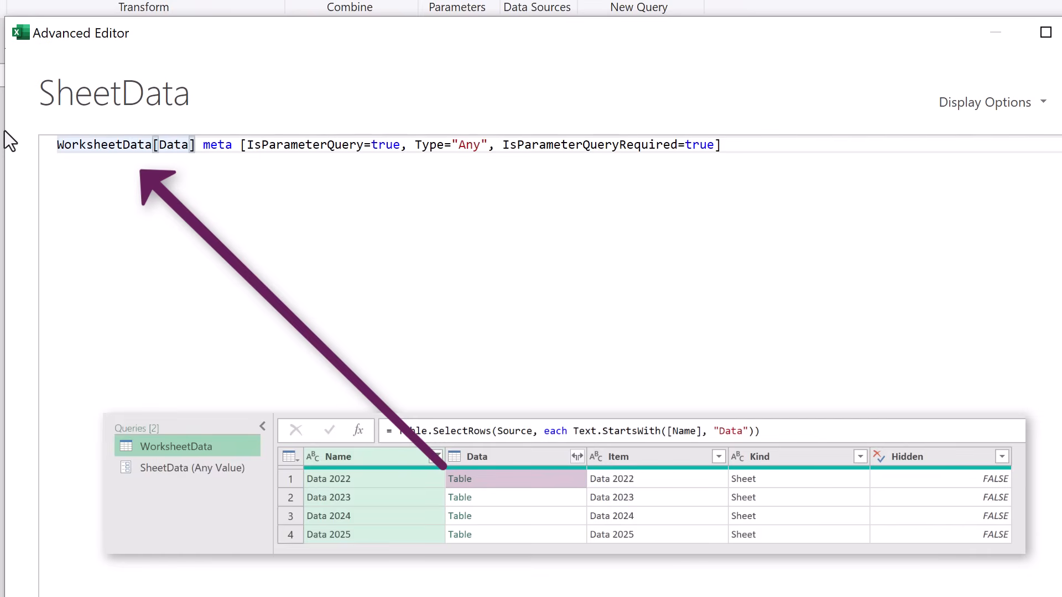
{"action": "type", "text": "{"}
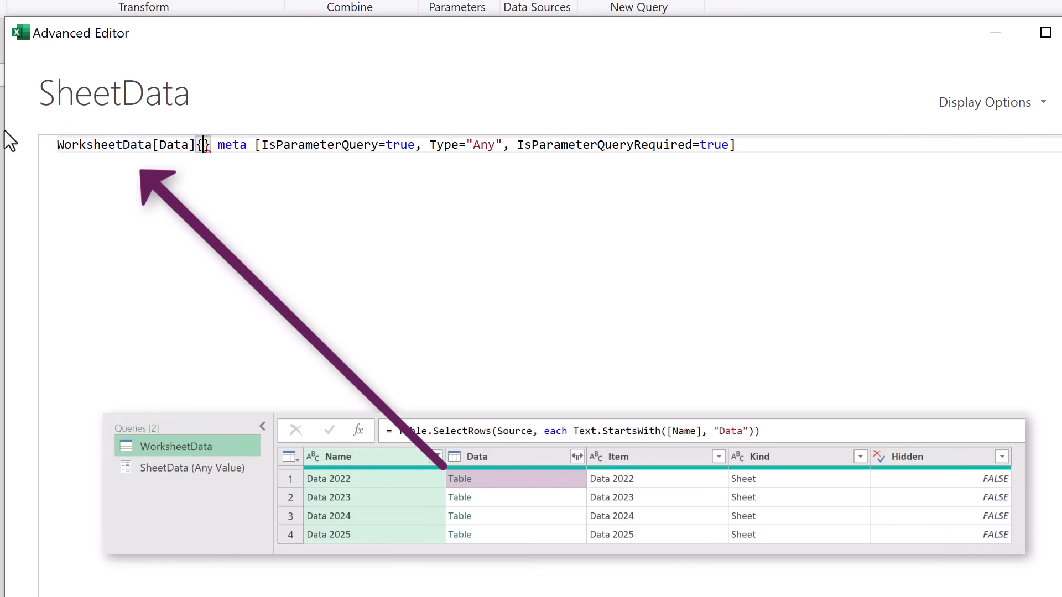
{"action": "type", "text": "0"}
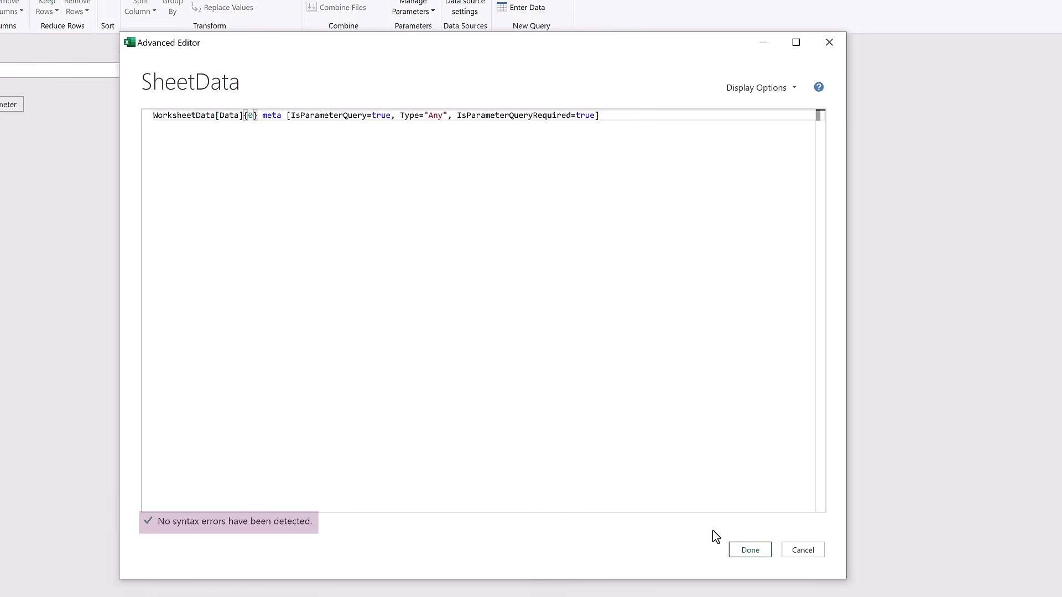
{"action": "left_click", "coordinate": [751, 553]}
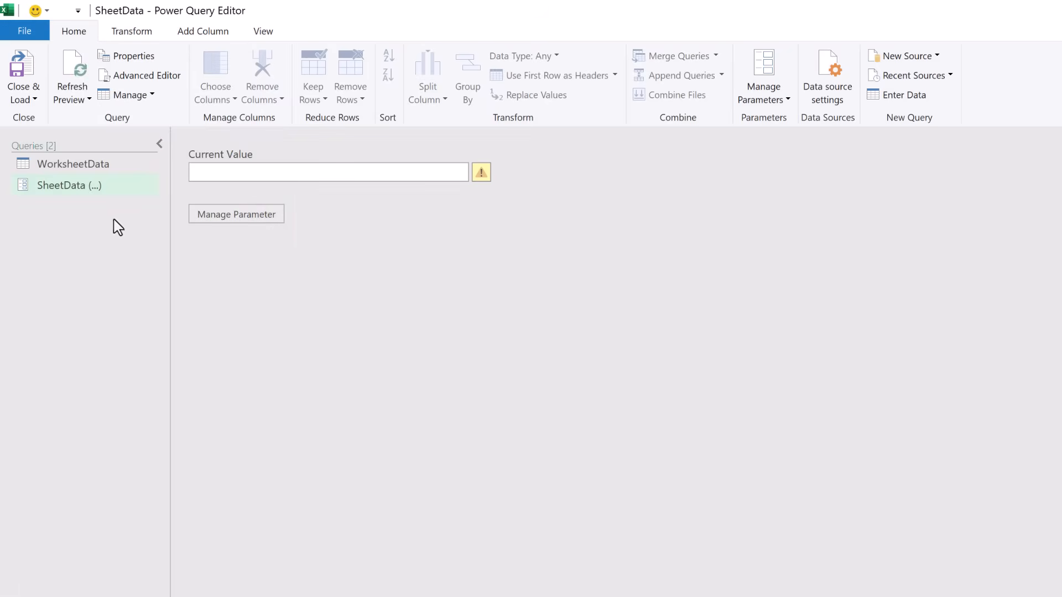
Step: Create a new blank query and name it TransformSampleSheet
{"action": "mouse_move", "coordinate": [157, 250]}
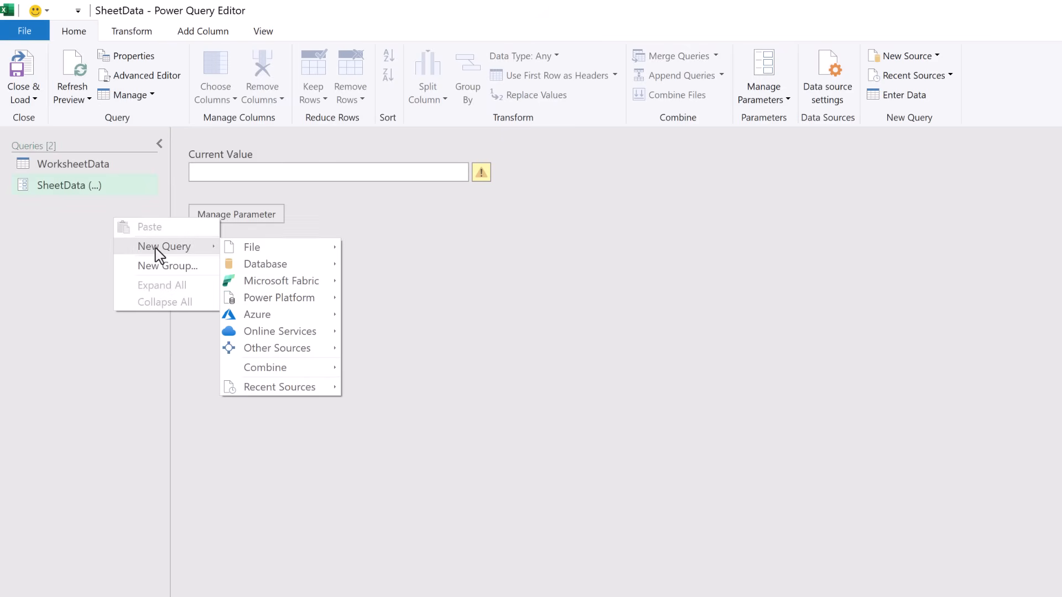
{"action": "mouse_move", "coordinate": [278, 349]}
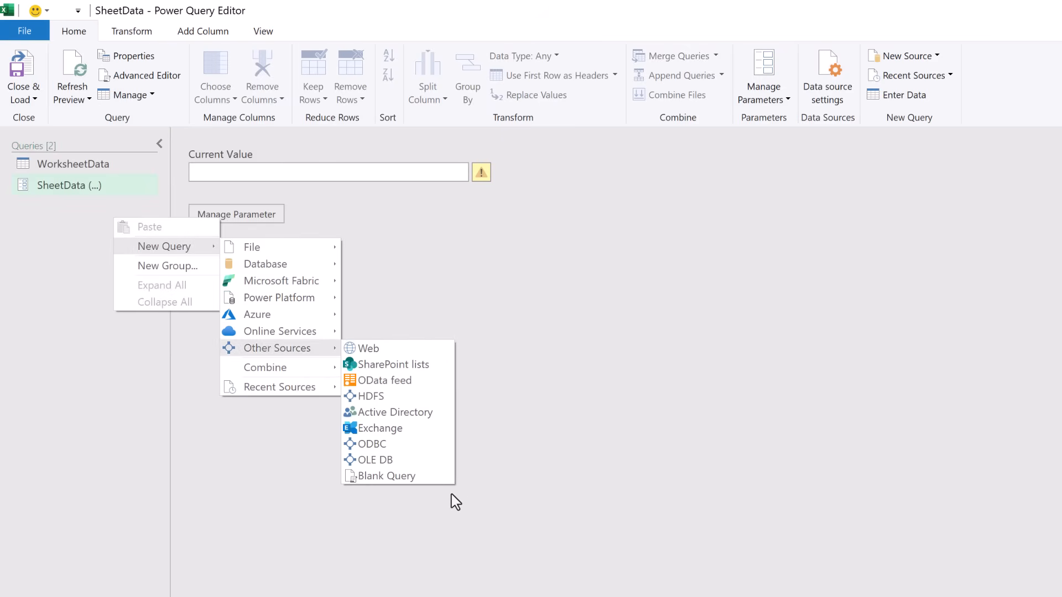
{"action": "left_click", "coordinate": [387, 476]}
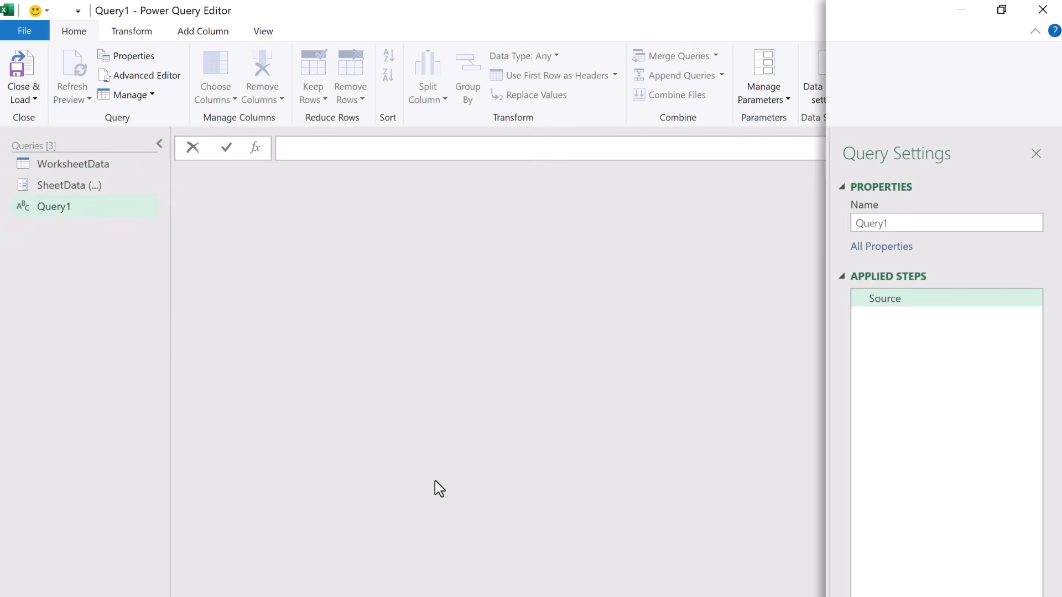
{"action": "double_click", "coordinate": [894, 223]}
{"action": "type", "text": "Trans"}
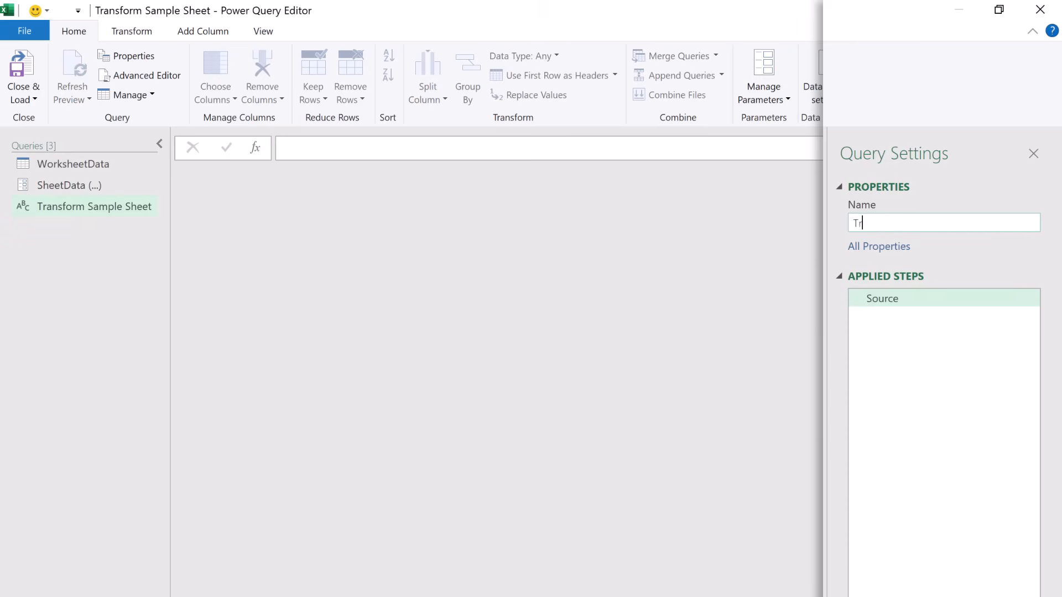
{"action": "type", "text": "formSampleSheet"}
{"action": "key", "text": "Tab"}
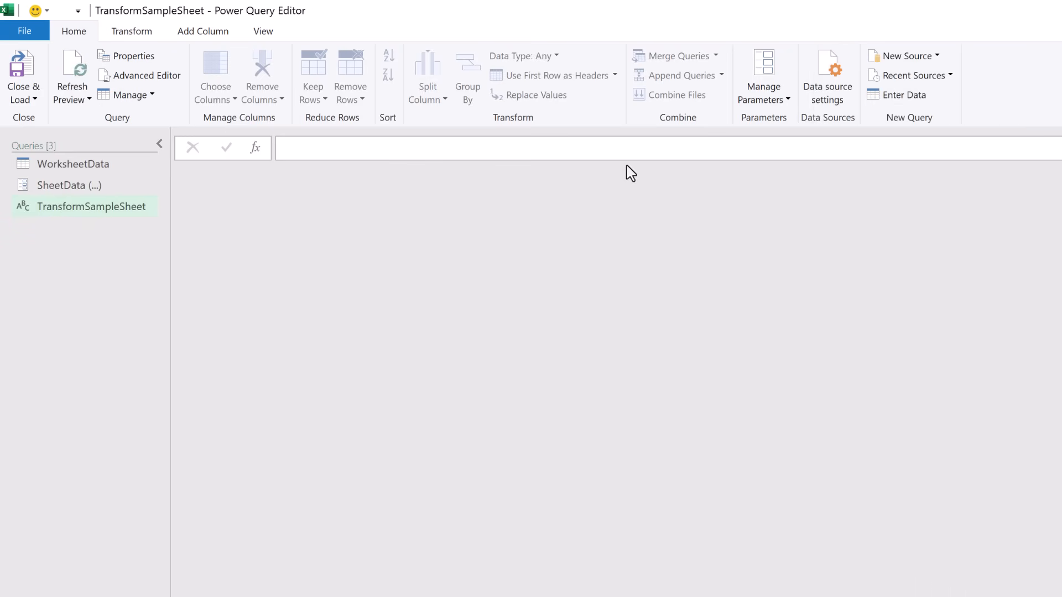
Step: Set the source formula of the TransformSampleSheet query to =SheetData
{"action": "left_click", "coordinate": [479, 148]}
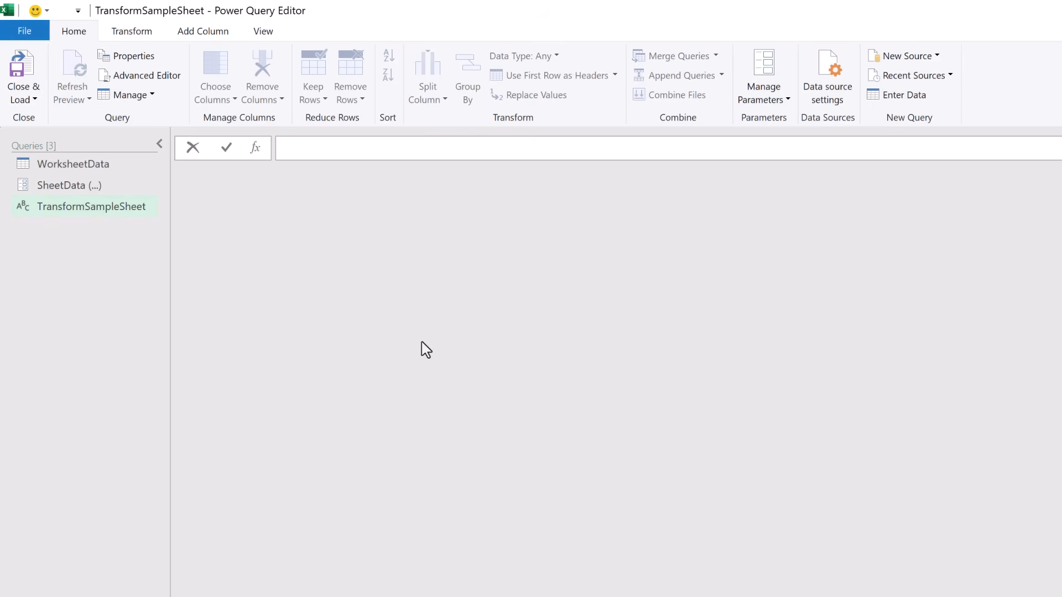
{"action": "type", "text": "=Shee"}
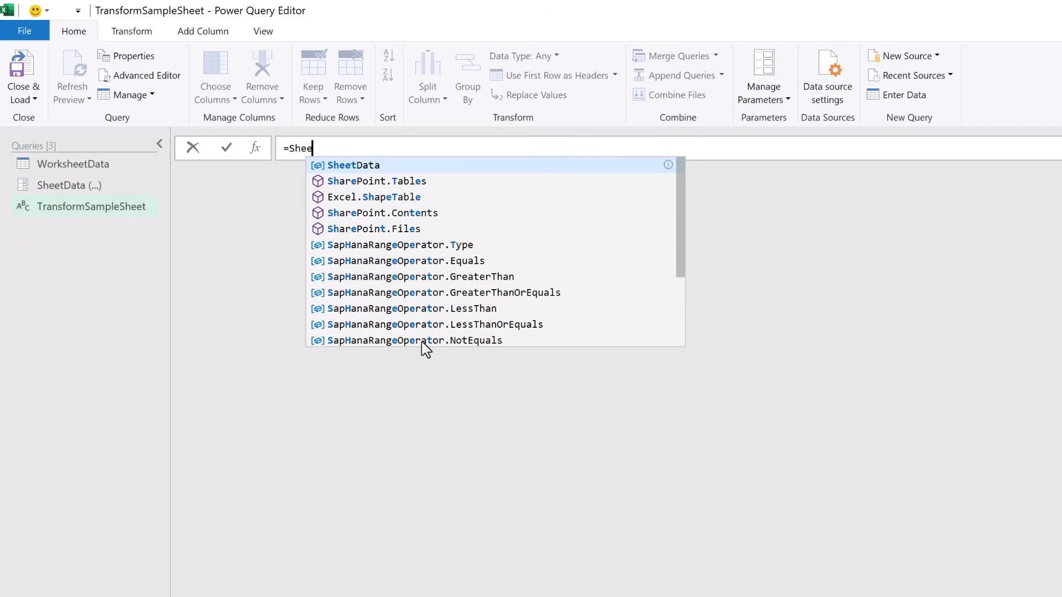
{"action": "type", "text": "tData - 2022\", type text}, {\"Column3\", type text}, {\"Column"}
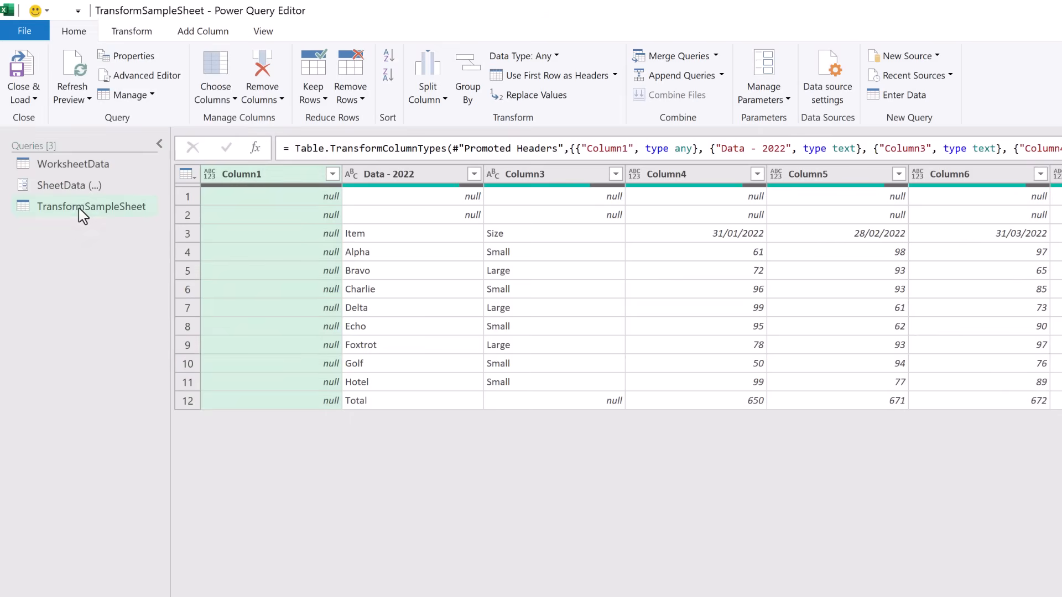
Step: Create a function named fxTransformSheet from the TransformSampleSheet query
{"action": "right_click", "coordinate": [81, 210]}
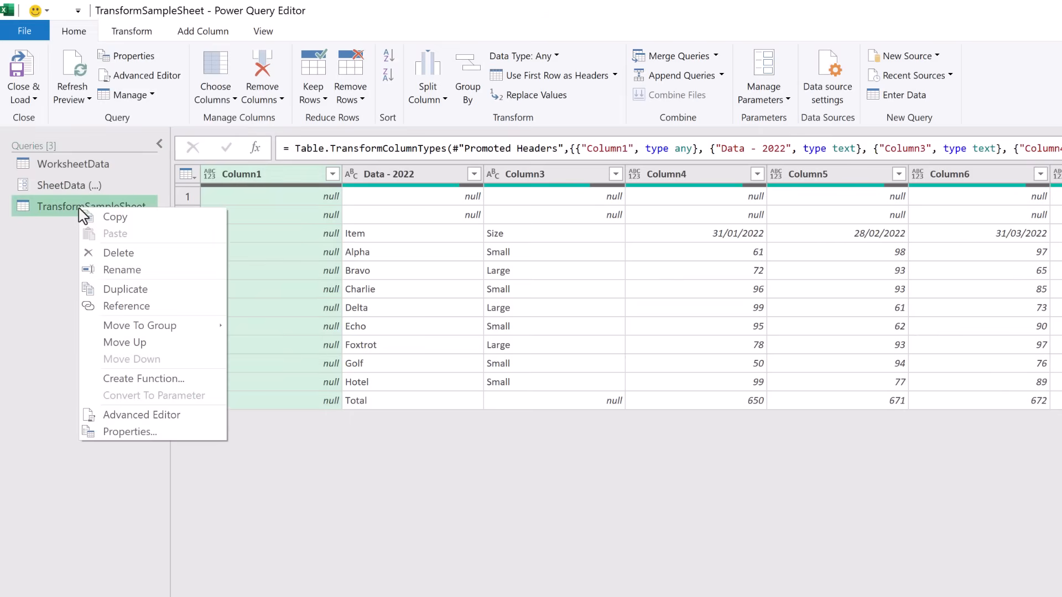
{"action": "left_click", "coordinate": [143, 379]}
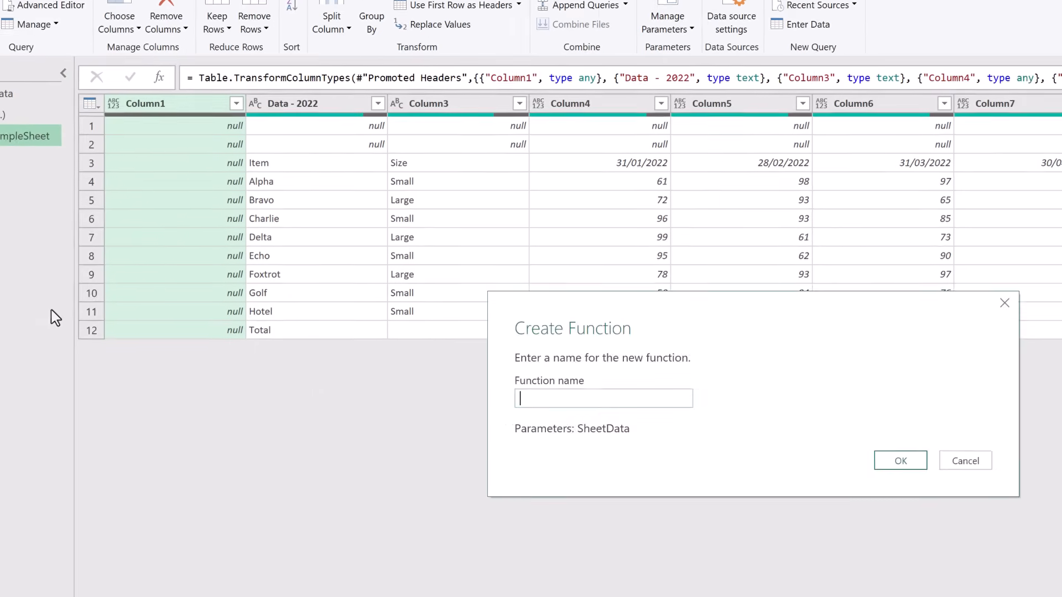
{"action": "type", "text": "fx"}
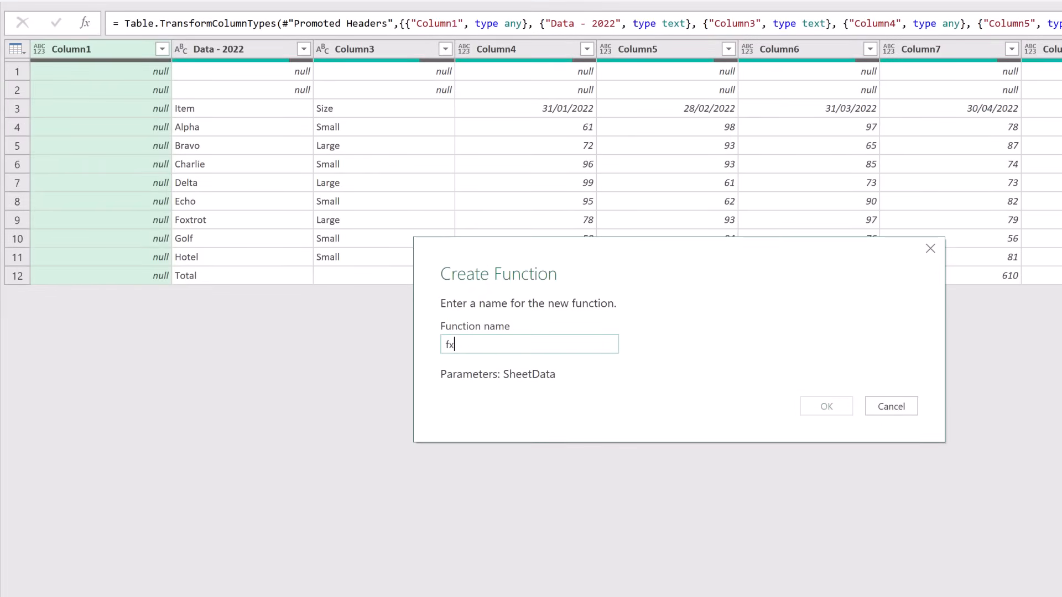
{"action": "type", "text": "TransformSheet"}
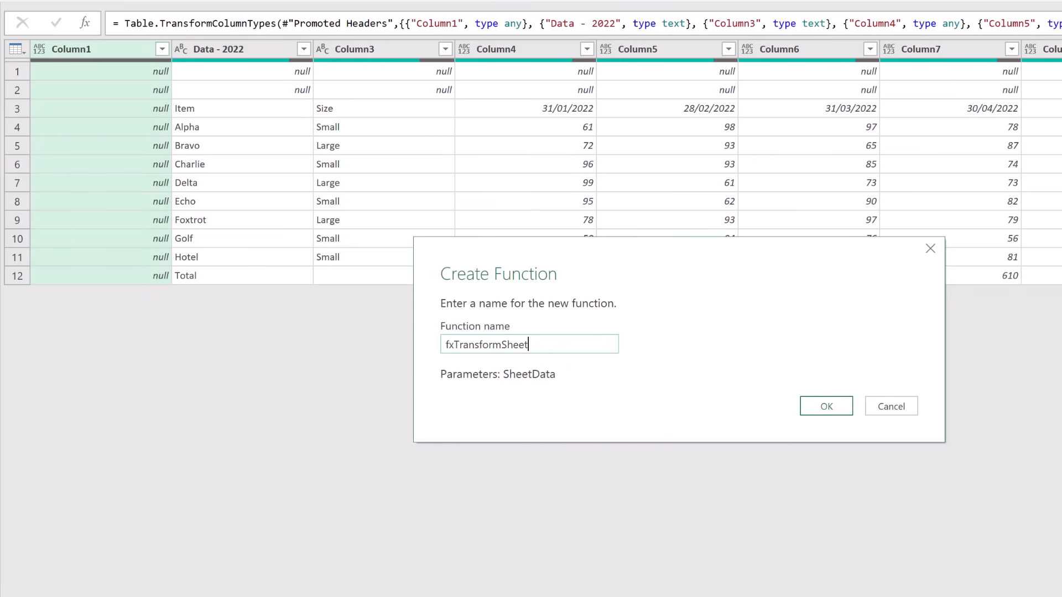
{"action": "left_click", "coordinate": [826, 408]}
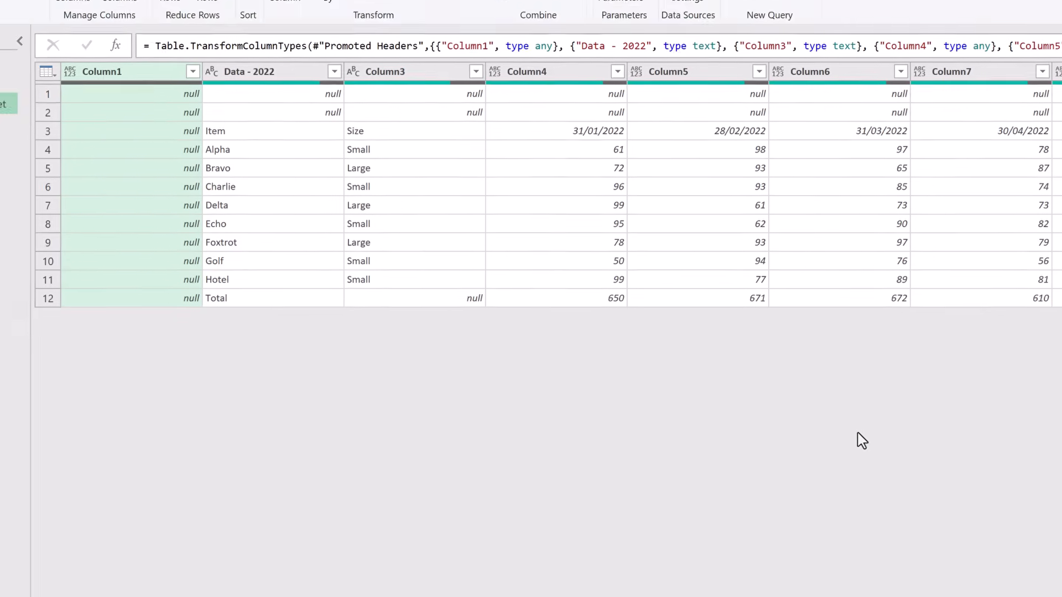
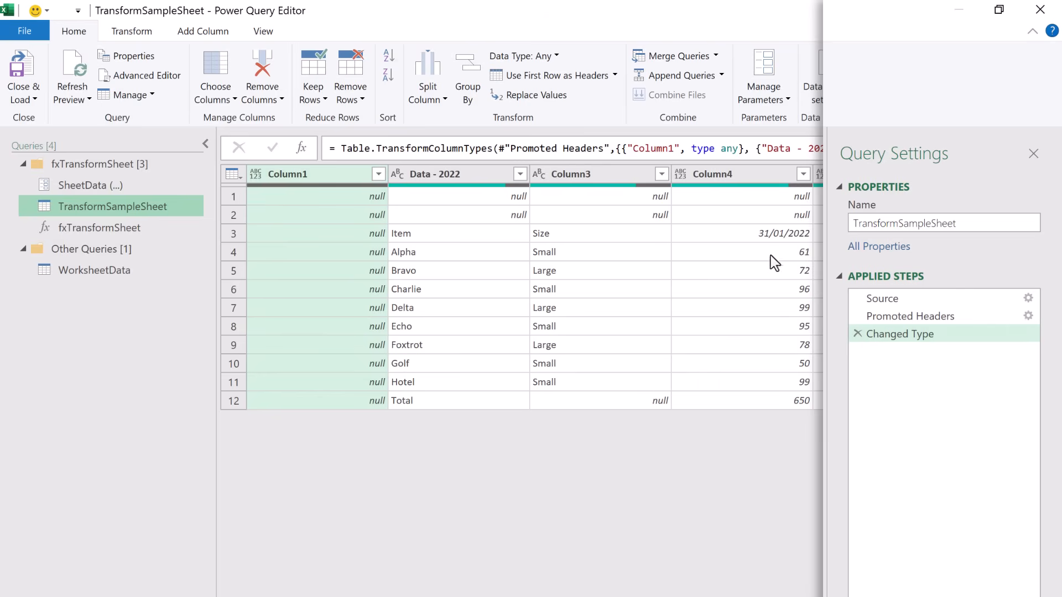
Step: Delete the Changed Type and Promoted Headers steps from TransformSampleSheet and remove the top 3 rows of the table
{"action": "left_click", "coordinate": [857, 333]}
{"action": "left_click", "coordinate": [857, 316]}
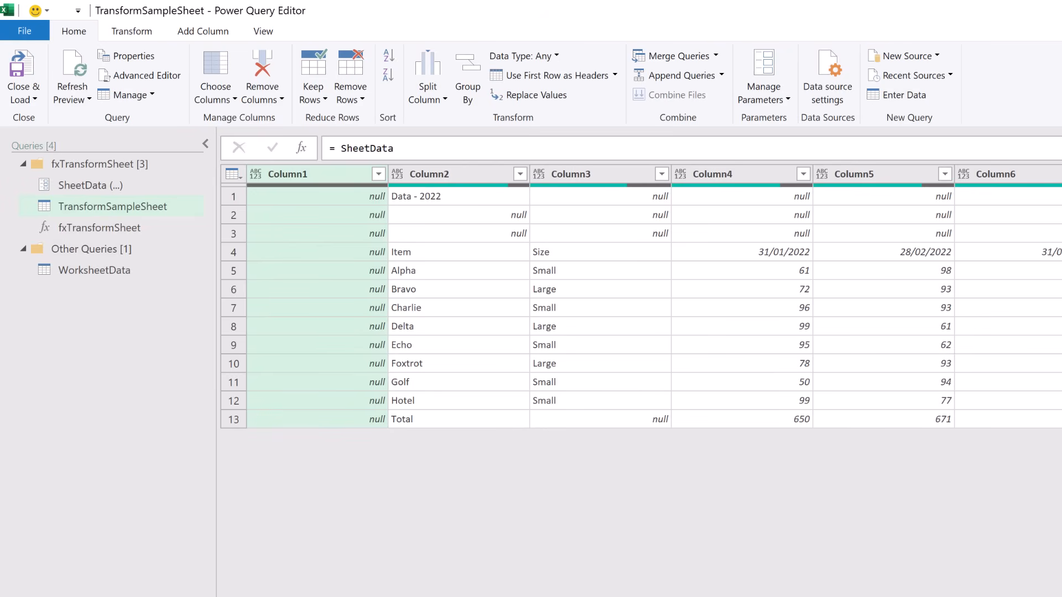
{"action": "left_click", "coordinate": [350, 98]}
{"action": "left_click", "coordinate": [361, 116]}
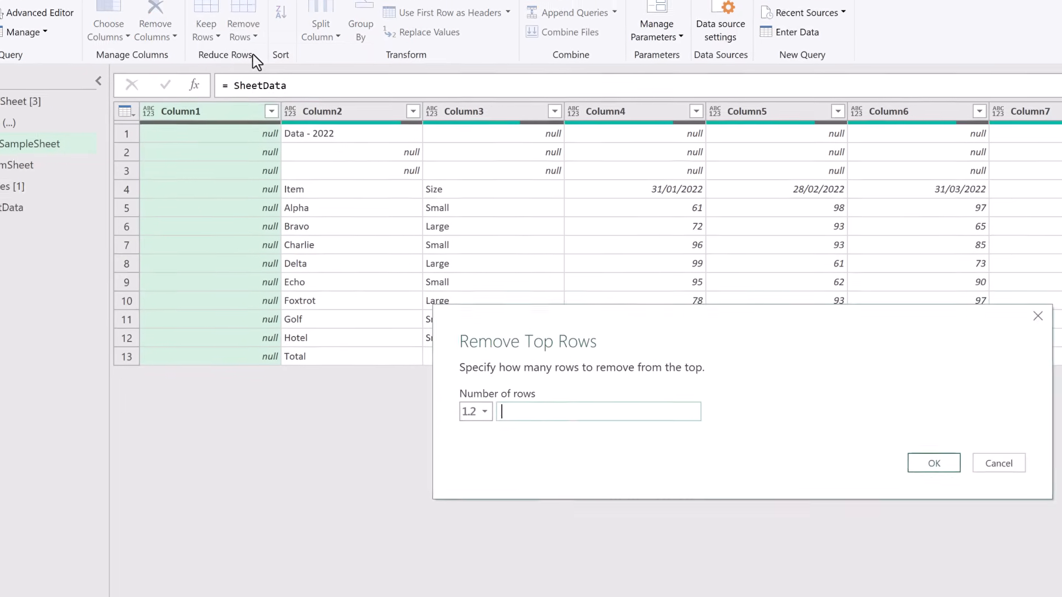
{"action": "type", "text": "3"}
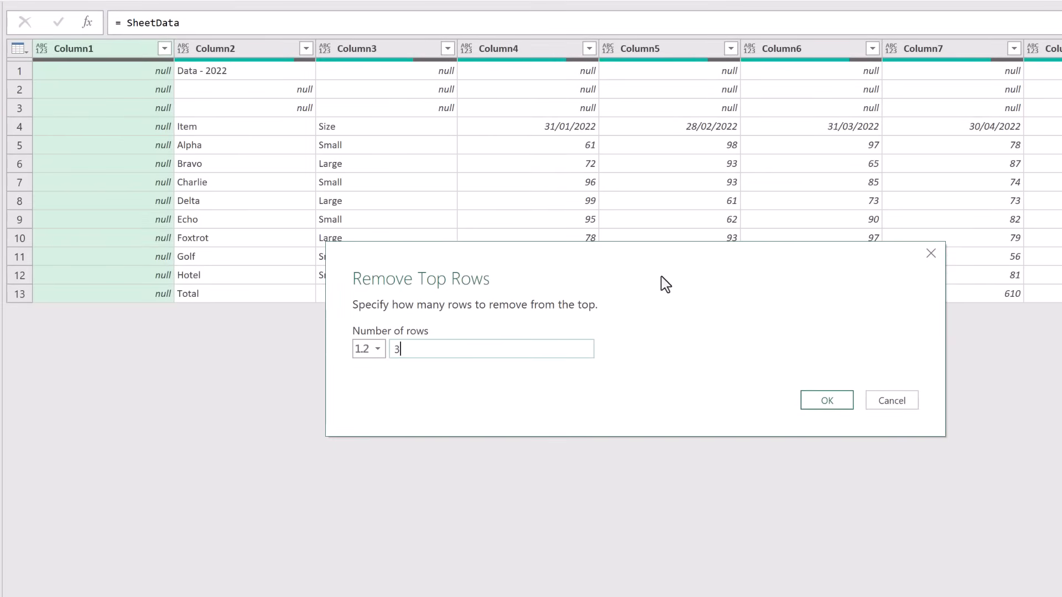
{"action": "left_click", "coordinate": [827, 401]}
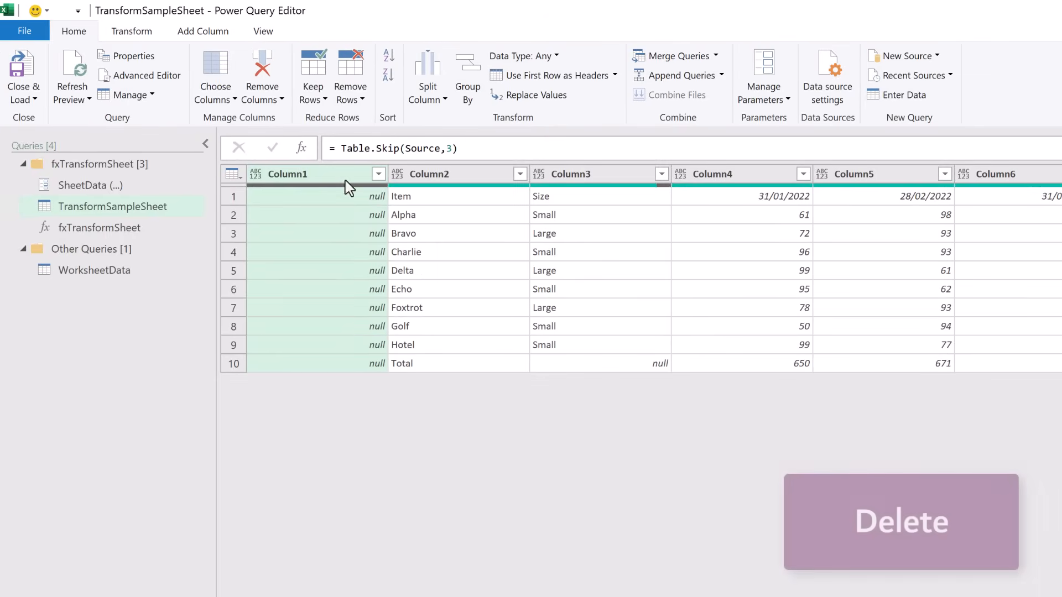
Step: Remove the empty Column1 and promote the first row to headers, deleting the automatic Changed Type step
{"action": "key", "text": "Delete"}
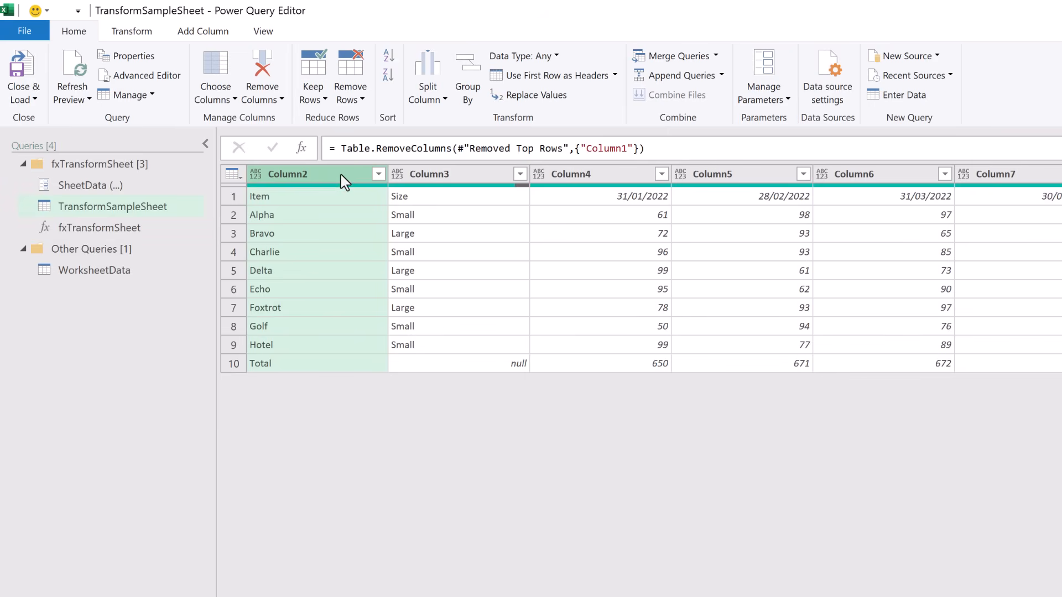
{"action": "left_click", "coordinate": [536, 80]}
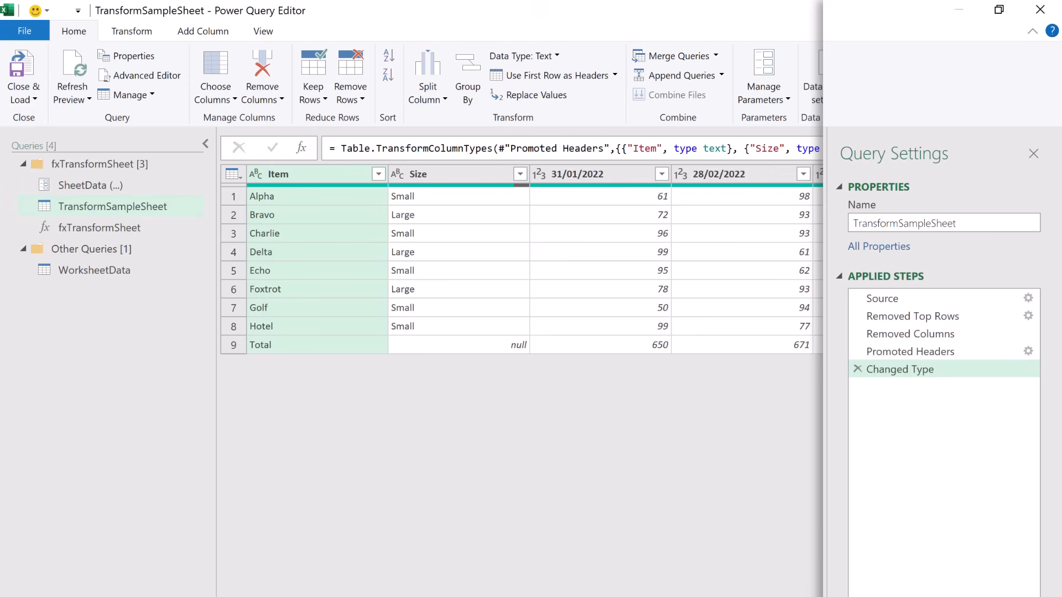
{"action": "left_click", "coordinate": [857, 369]}
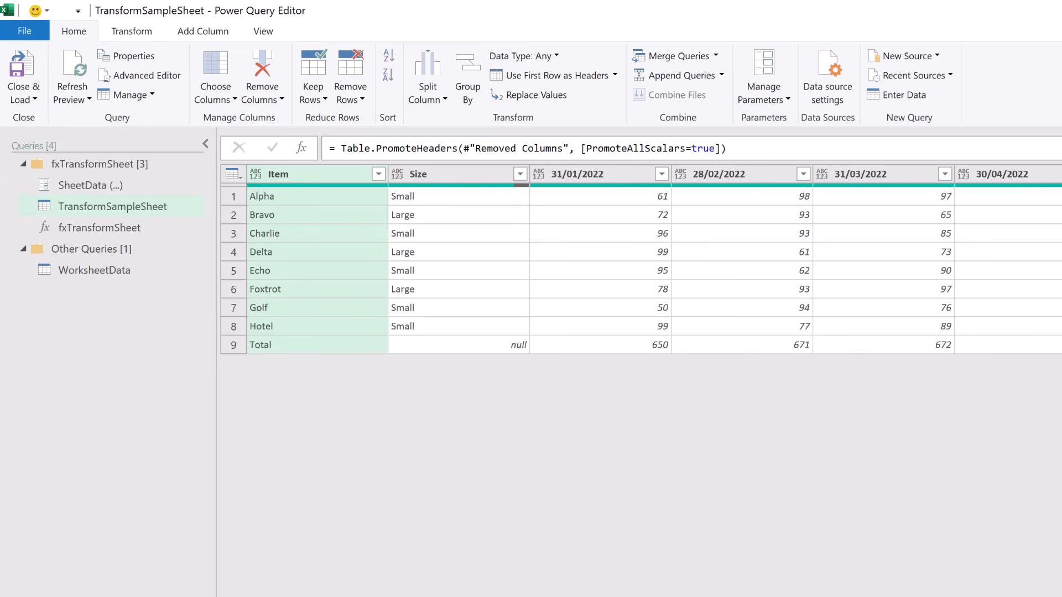
Step: Filter the Item column to exclude the Total row
{"action": "left_click", "coordinate": [378, 174]}
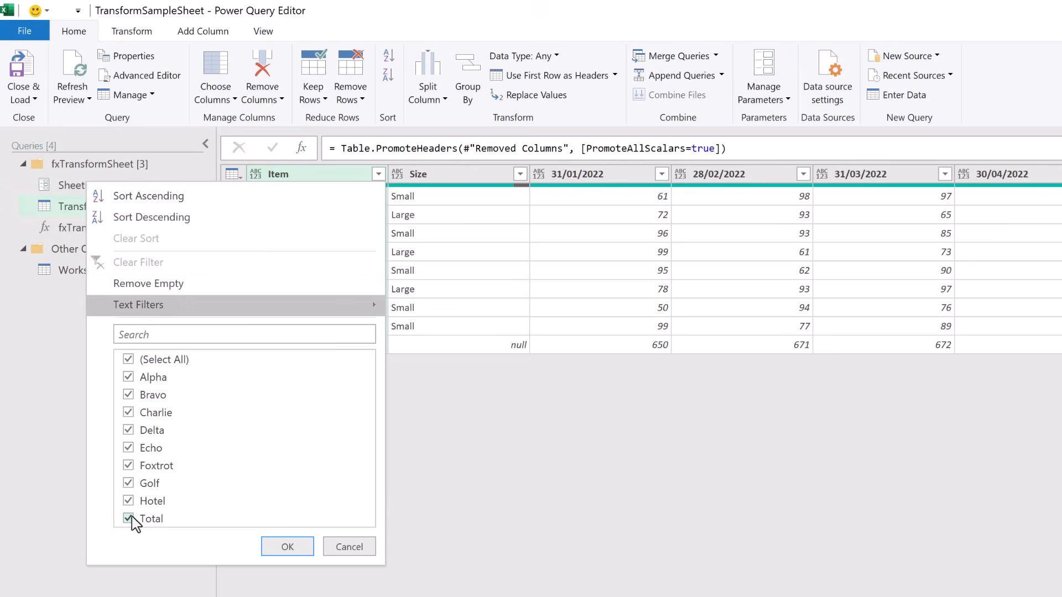
{"action": "left_click", "coordinate": [133, 515]}
{"action": "left_click", "coordinate": [271, 549]}
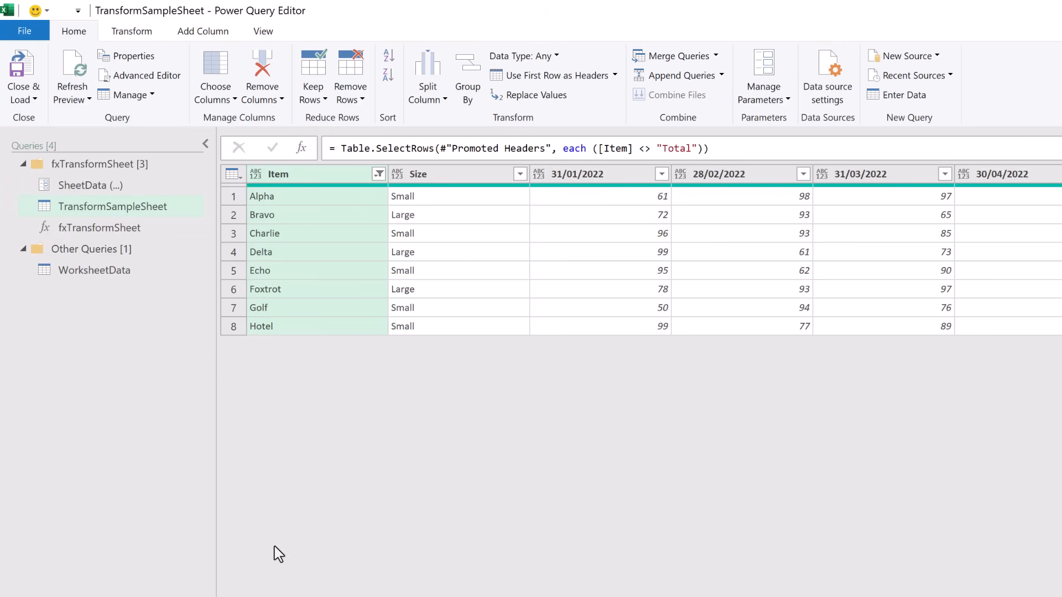
Step: Unpivot all columns other than Item and Size
{"action": "left_click", "coordinate": [331, 178]}
{"action": "left_click", "coordinate": [454, 177], "text": "shift"}
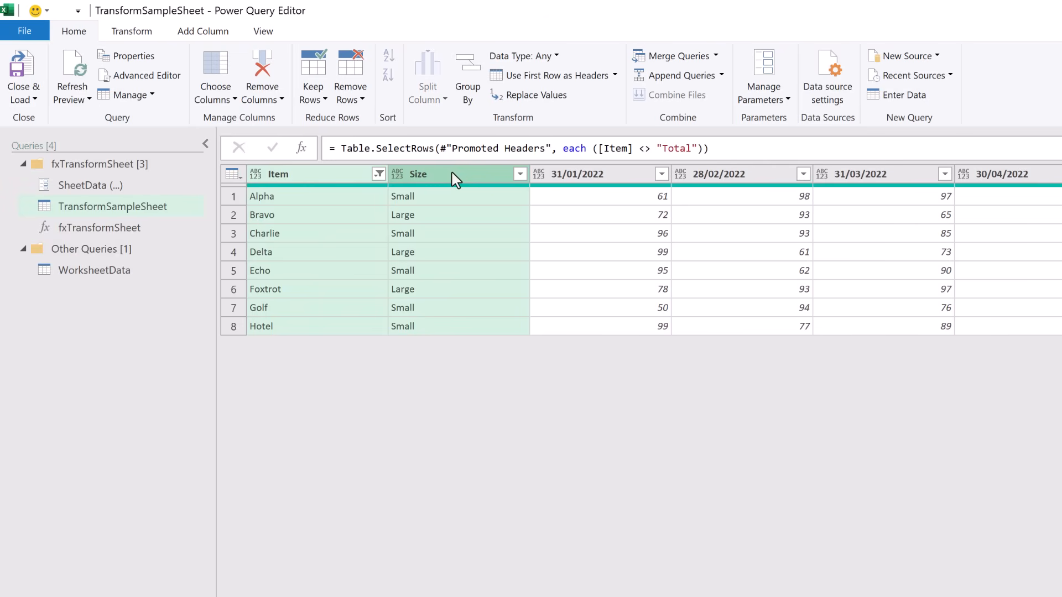
{"action": "left_click", "coordinate": [135, 31]}
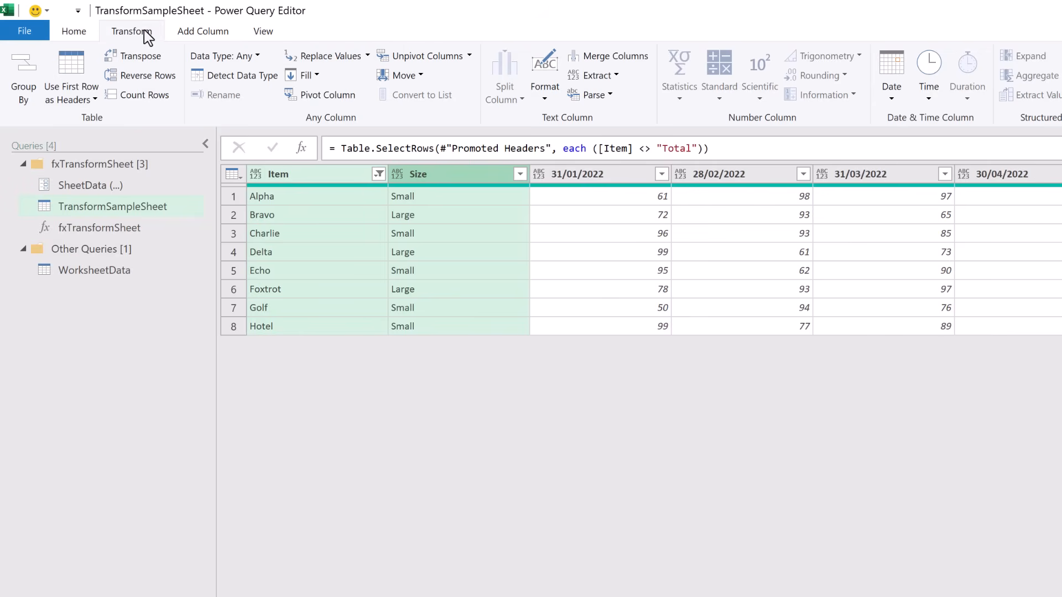
{"action": "left_click", "coordinate": [469, 57]}
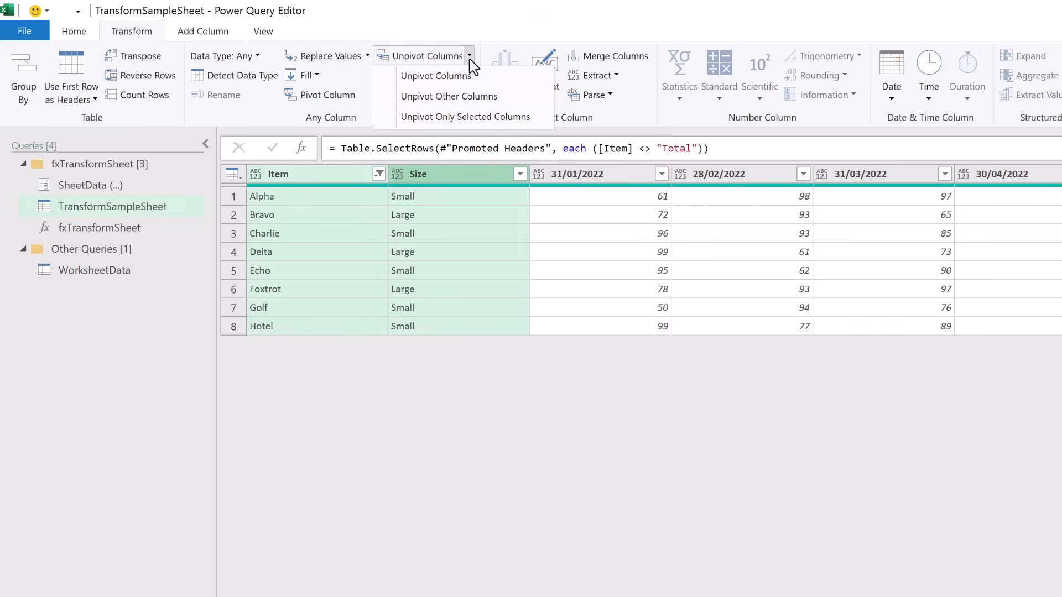
{"action": "left_click", "coordinate": [479, 100]}
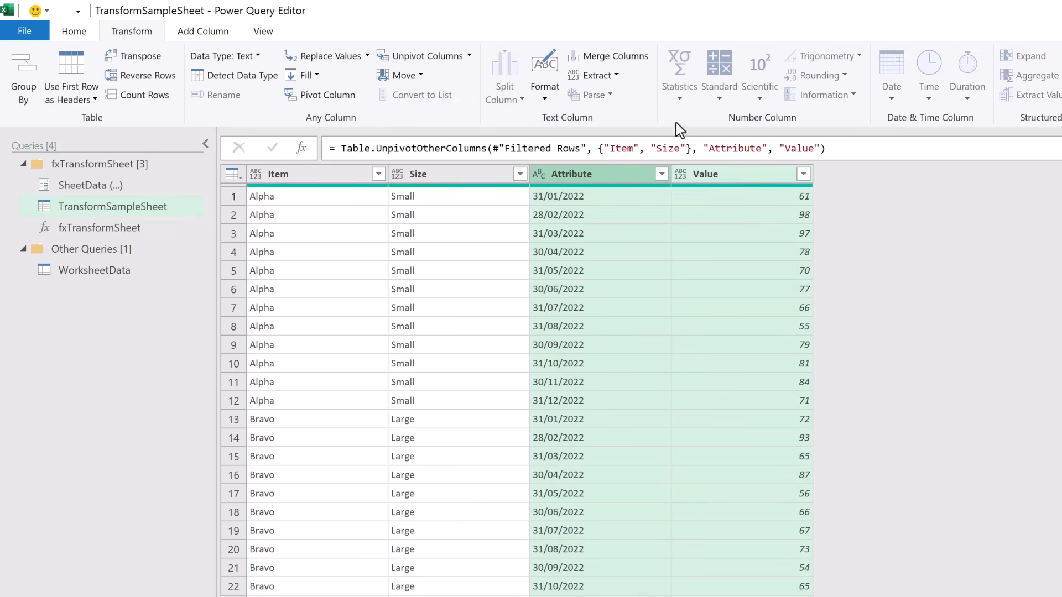
Step: Rename the Attribute column to Date by editing the unpivot step's formula
{"action": "left_click_drag", "start_coordinate": [762, 149], "coordinate": [709, 149]}
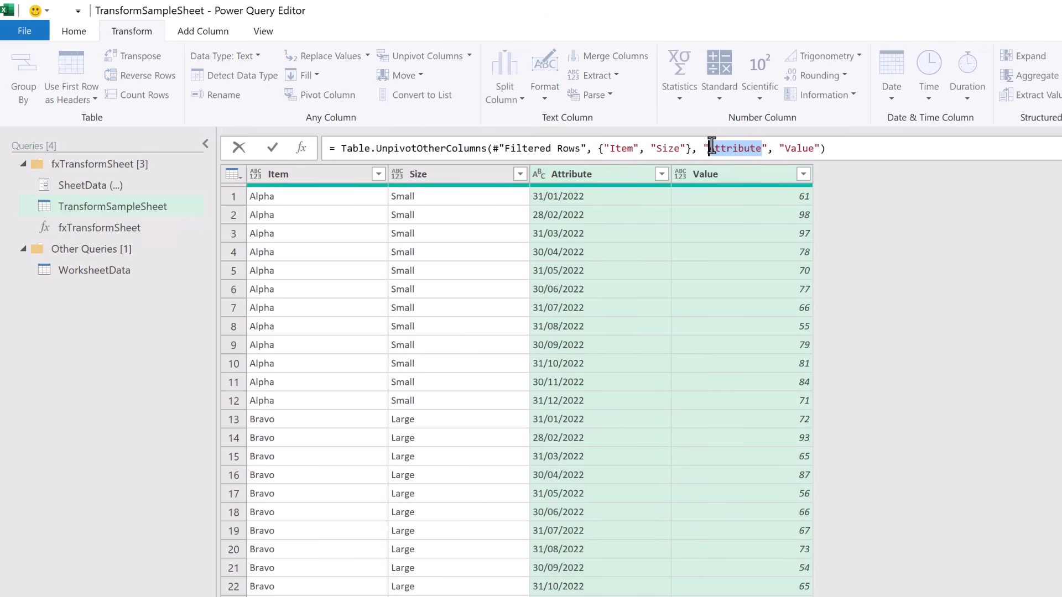
{"action": "type", "text": "Date"}
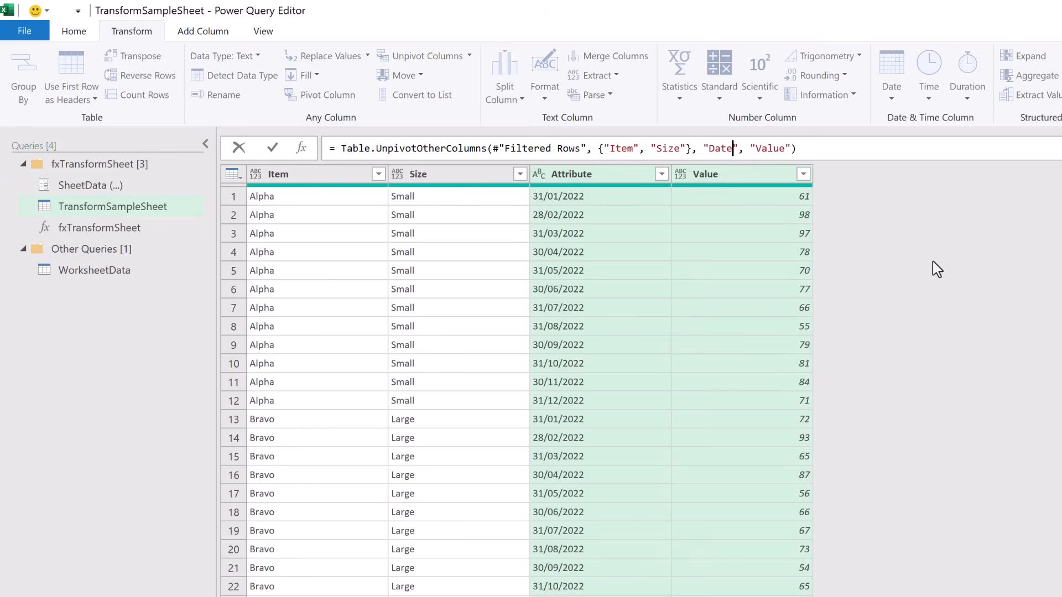
{"action": "key", "text": "Return"}
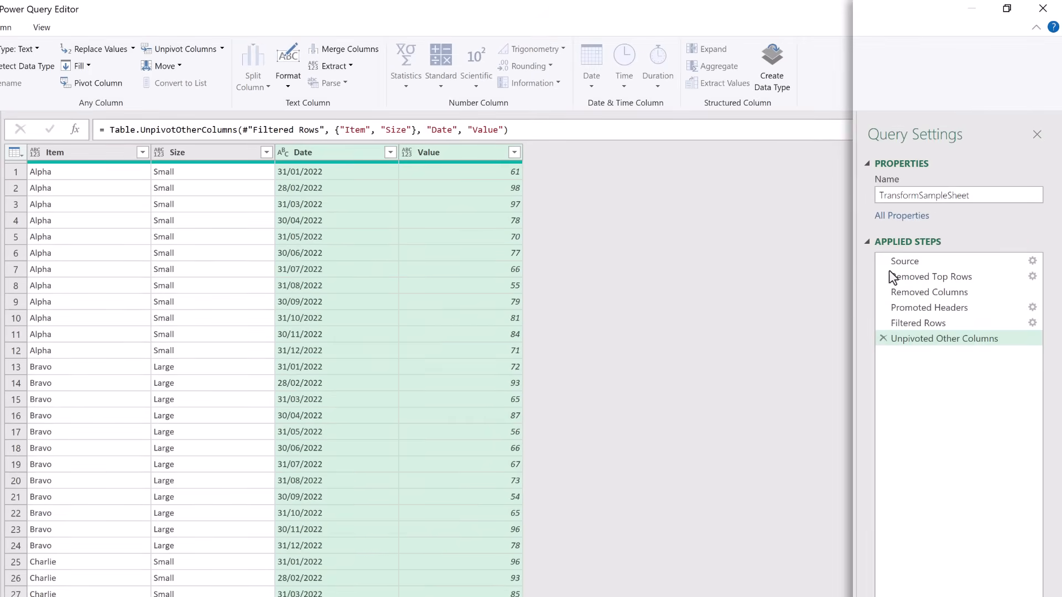
Step: Compare the data at the Source step with the data at the Unpivoted Other Columns step
{"action": "left_click", "coordinate": [908, 260]}
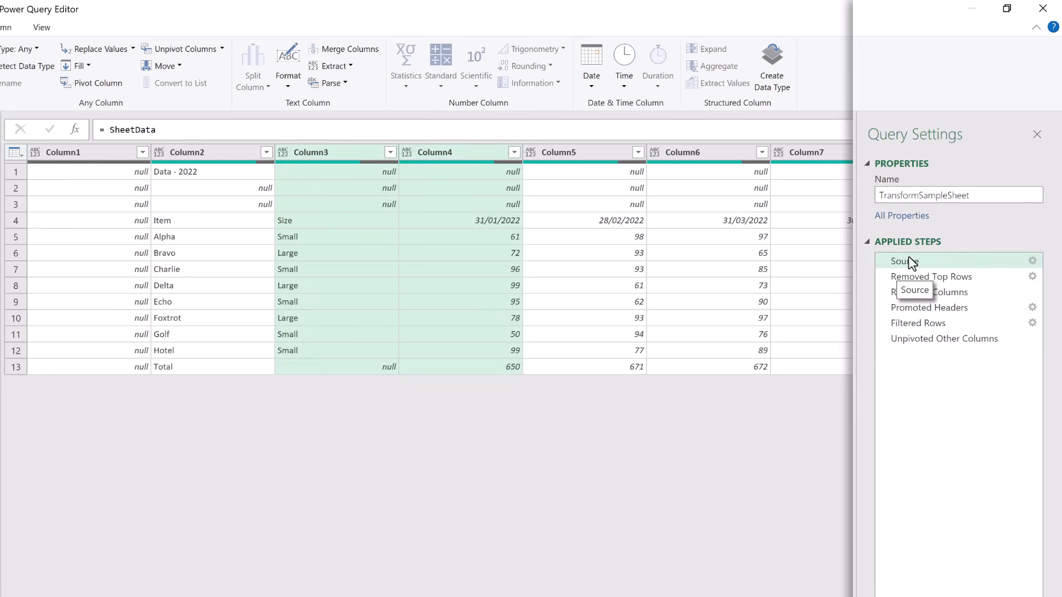
{"action": "left_click", "coordinate": [907, 341]}
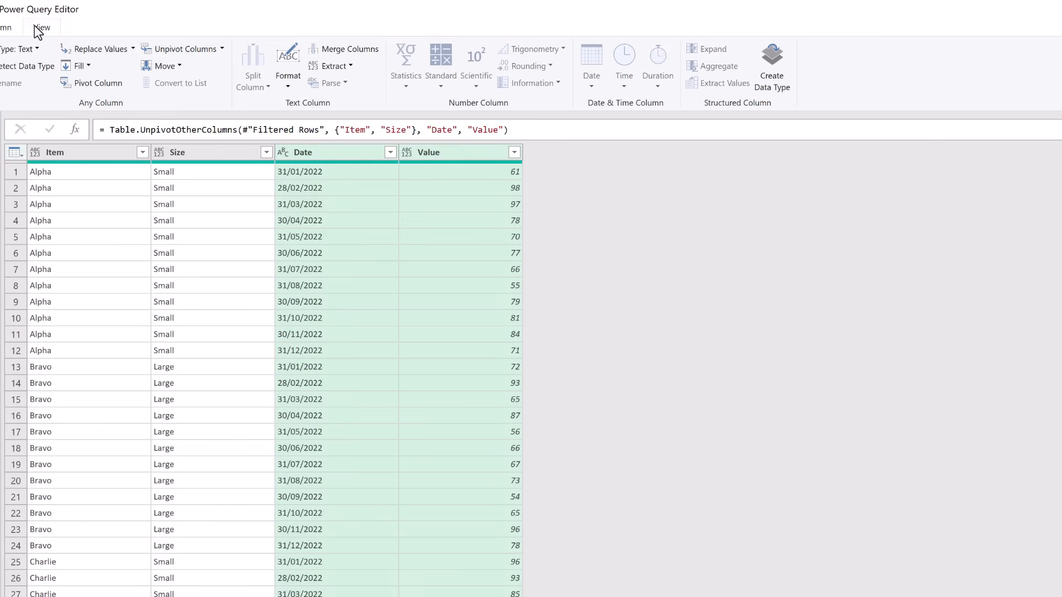
{"action": "left_click", "coordinate": [34, 25]}
{"action": "left_click", "coordinate": [227, 68]}
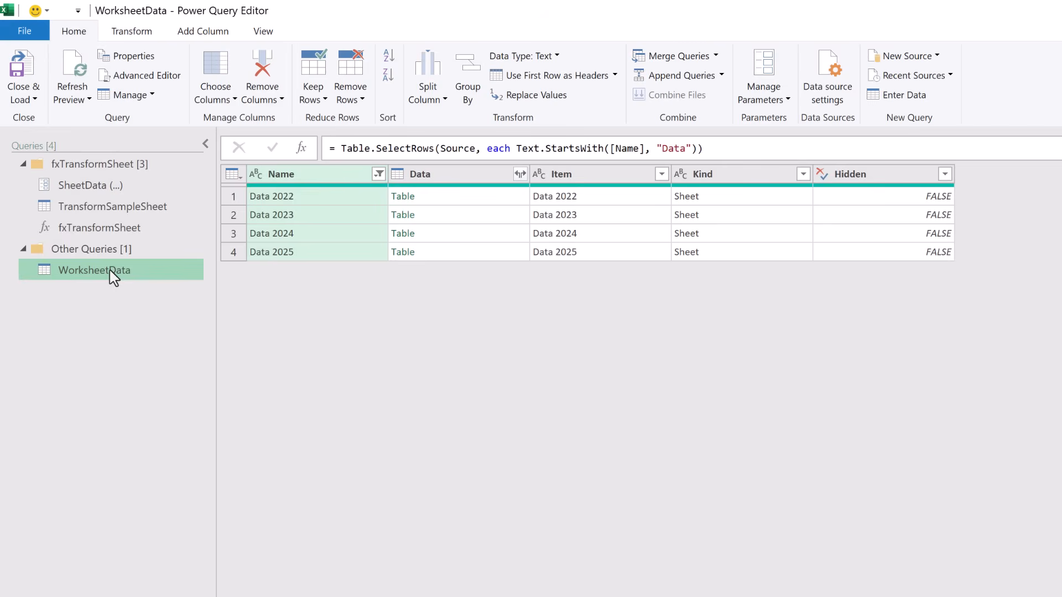
Step: Move the WorksheetData query into the fxTransformSheet group and create a reference to it in Other Queries
{"action": "left_click_drag", "start_coordinate": [116, 267], "coordinate": [113, 247]}
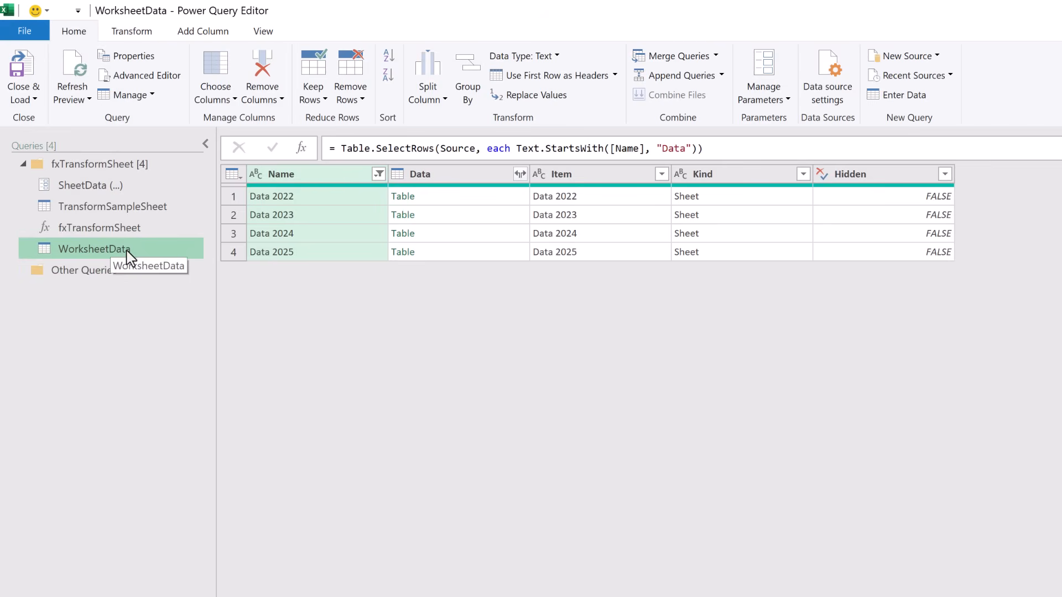
{"action": "right_click", "coordinate": [130, 258]}
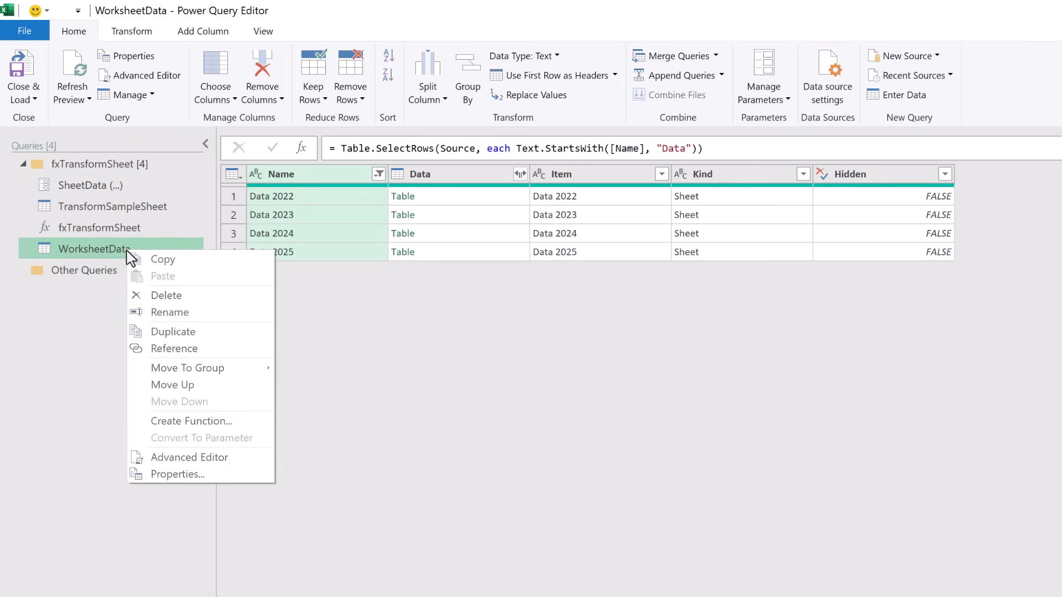
{"action": "left_click", "coordinate": [173, 349]}
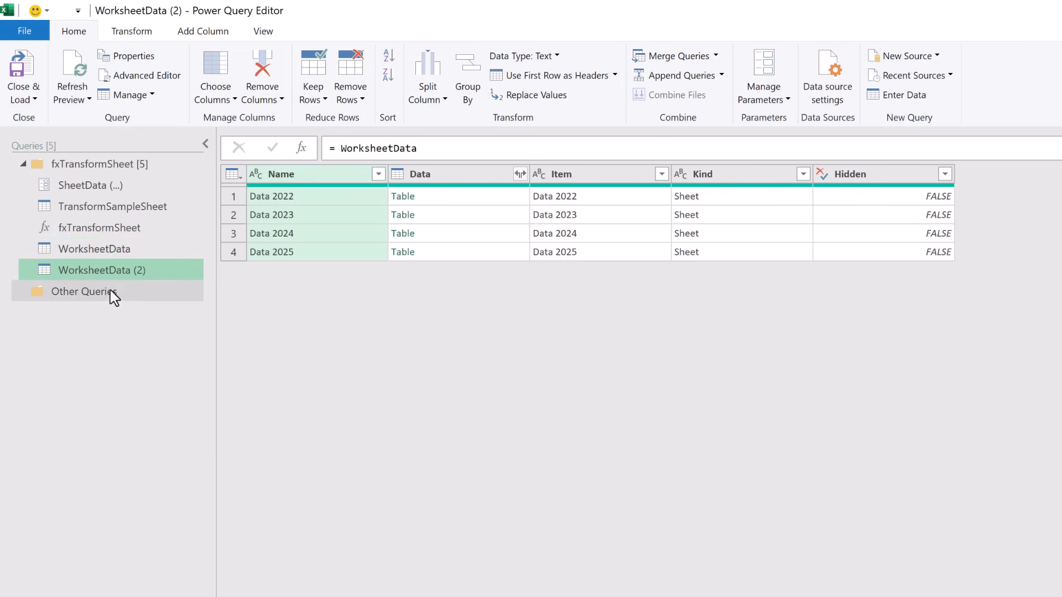
{"action": "left_click_drag", "start_coordinate": [115, 278], "coordinate": [115, 303]}
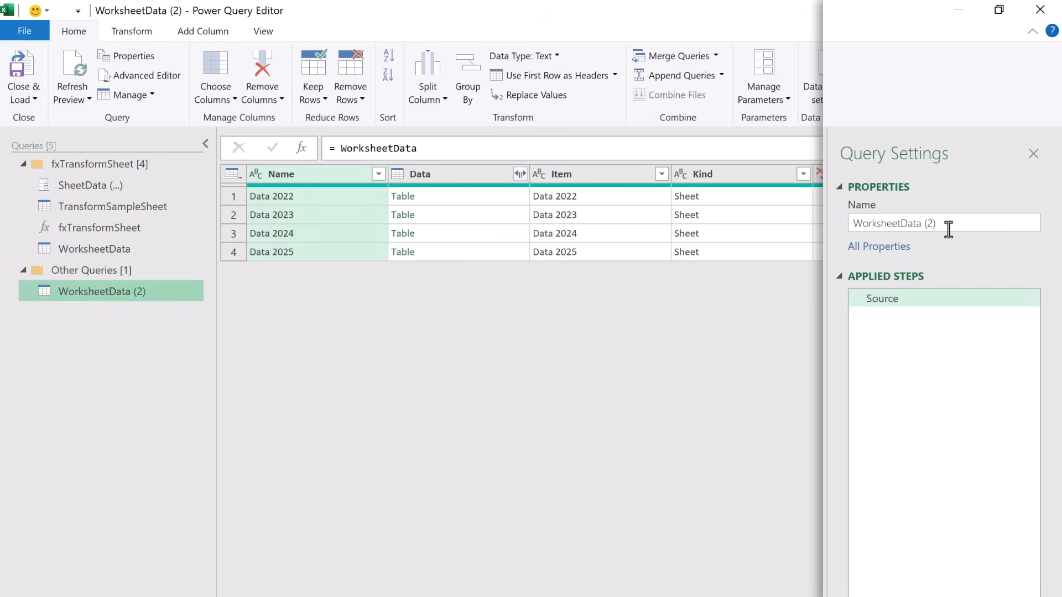
Step: Rename the WorksheetData (2) query as CombinedData
{"action": "left_click_drag", "start_coordinate": [946, 227], "coordinate": [927, 225]}
{"action": "key", "text": "ctrl+a"}
{"action": "type", "text": "CombinedData"}
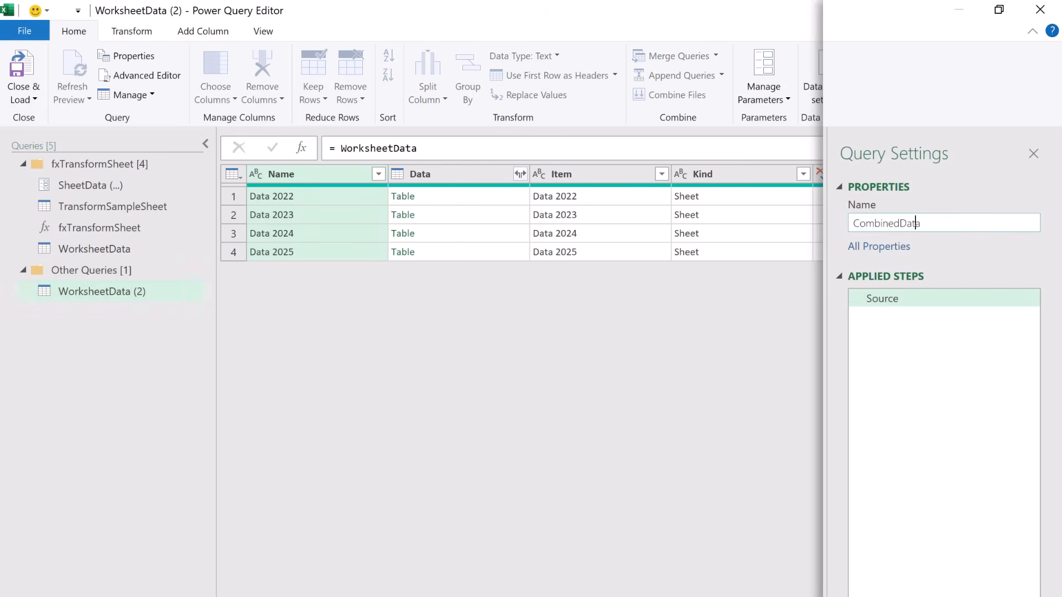
{"action": "key", "text": "Return"}
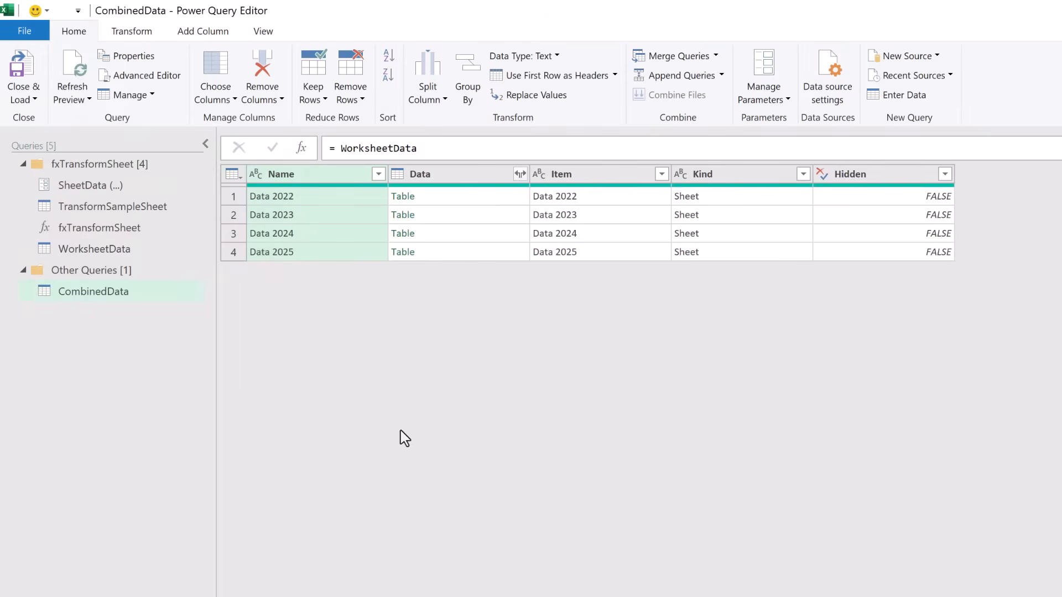
Step: Invoke the custom function fxTransformSheet in a new column named TransformSheet, using the Data column as the SheetData argument
{"action": "left_click", "coordinate": [202, 33]}
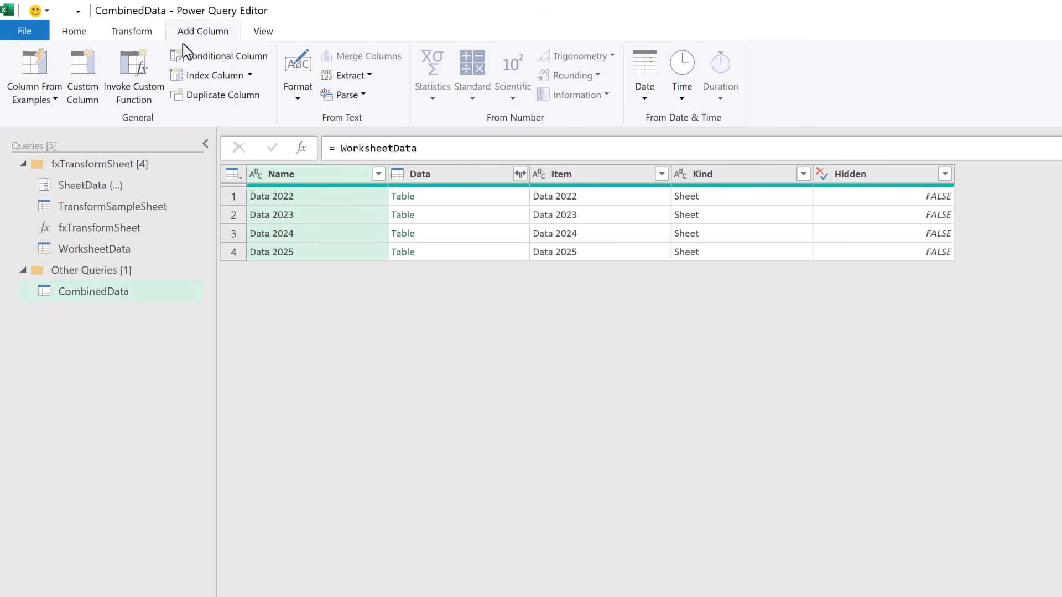
{"action": "left_click", "coordinate": [140, 67]}
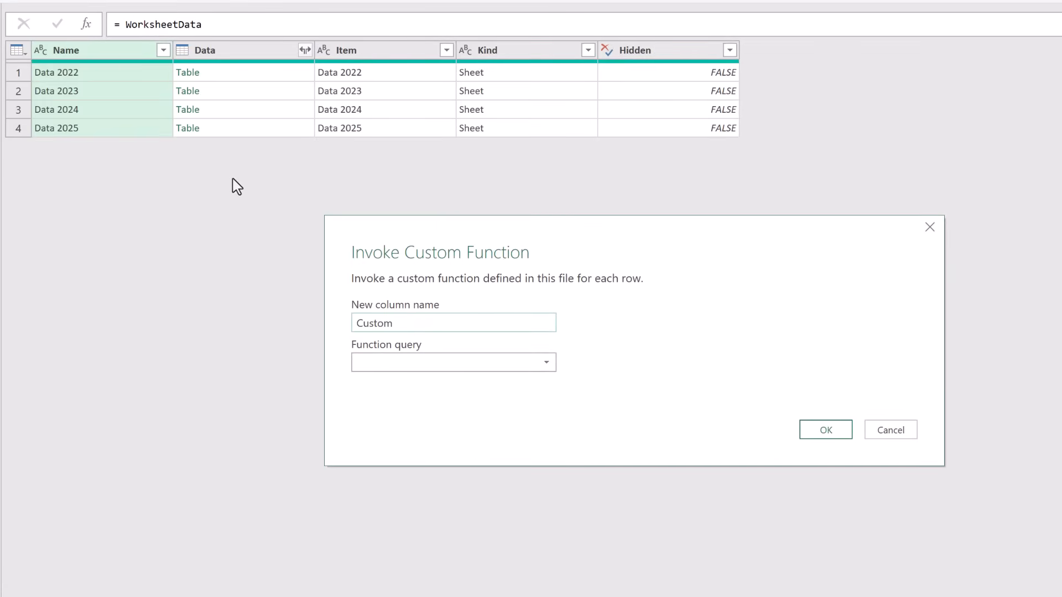
{"action": "left_click_drag", "start_coordinate": [417, 324], "coordinate": [323, 327]}
{"action": "type", "text": "TransformSheet"}
{"action": "left_click", "coordinate": [385, 365]}
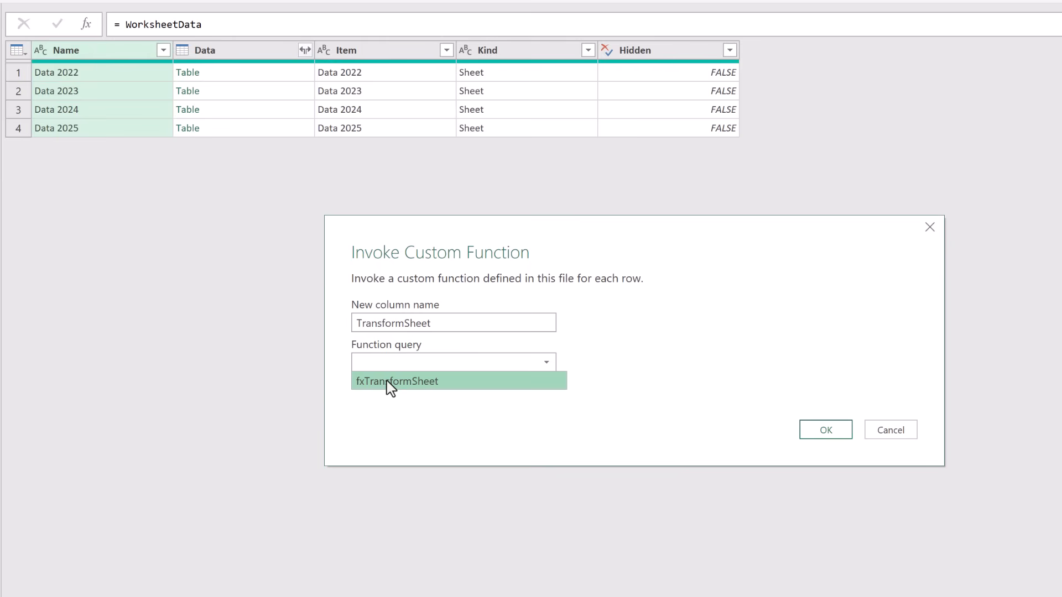
{"action": "left_click", "coordinate": [390, 381]}
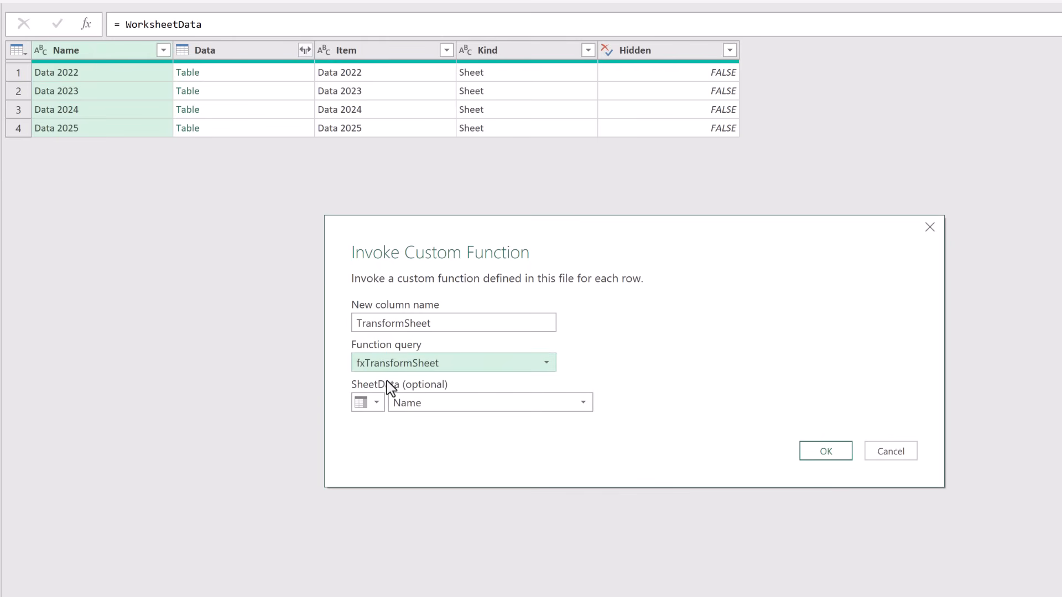
{"action": "left_click", "coordinate": [451, 408]}
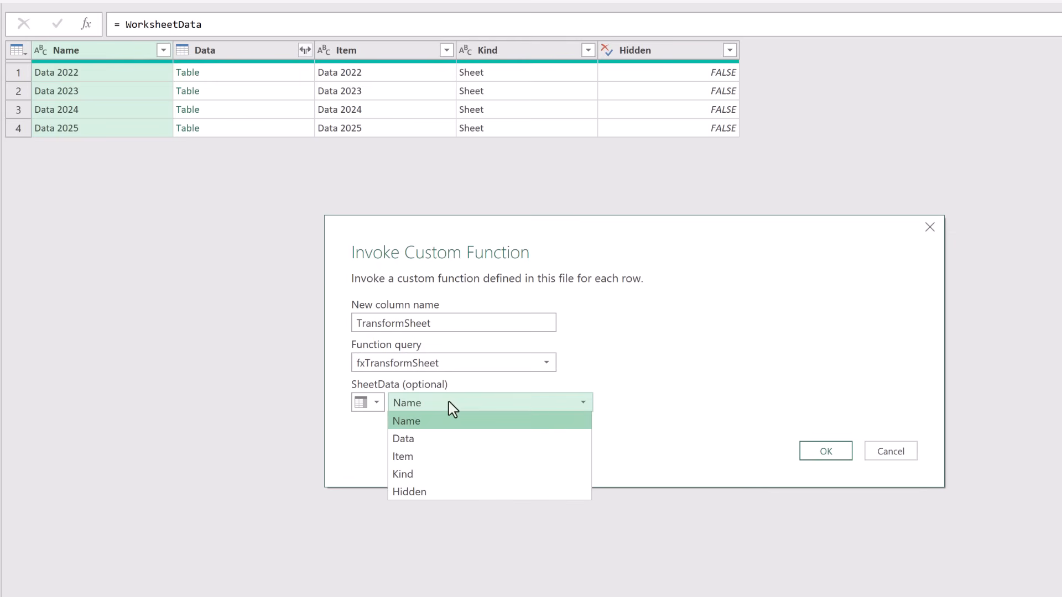
{"action": "left_click", "coordinate": [452, 441]}
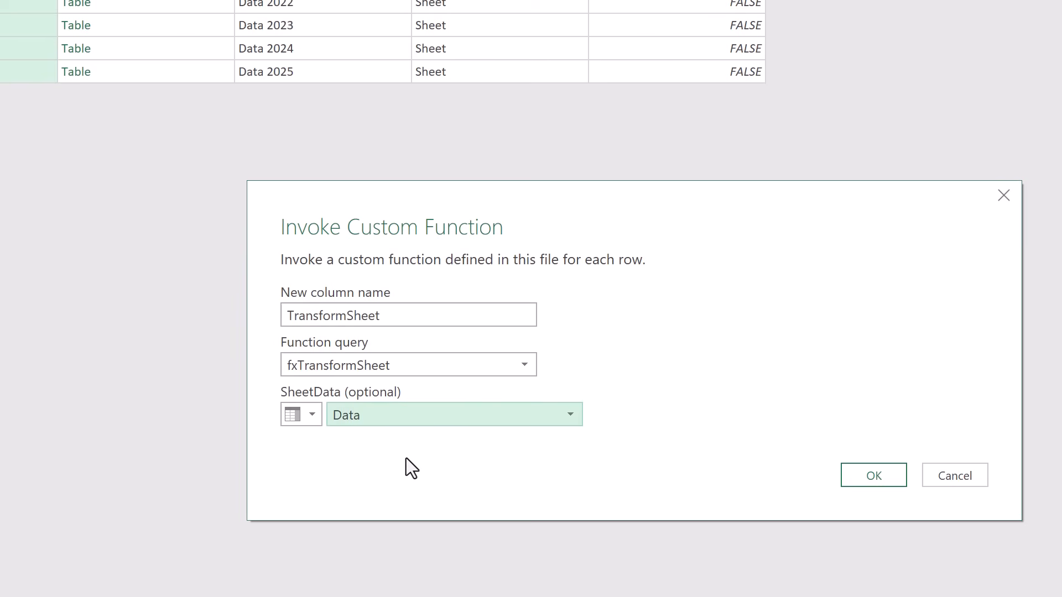
{"action": "left_click", "coordinate": [867, 478]}
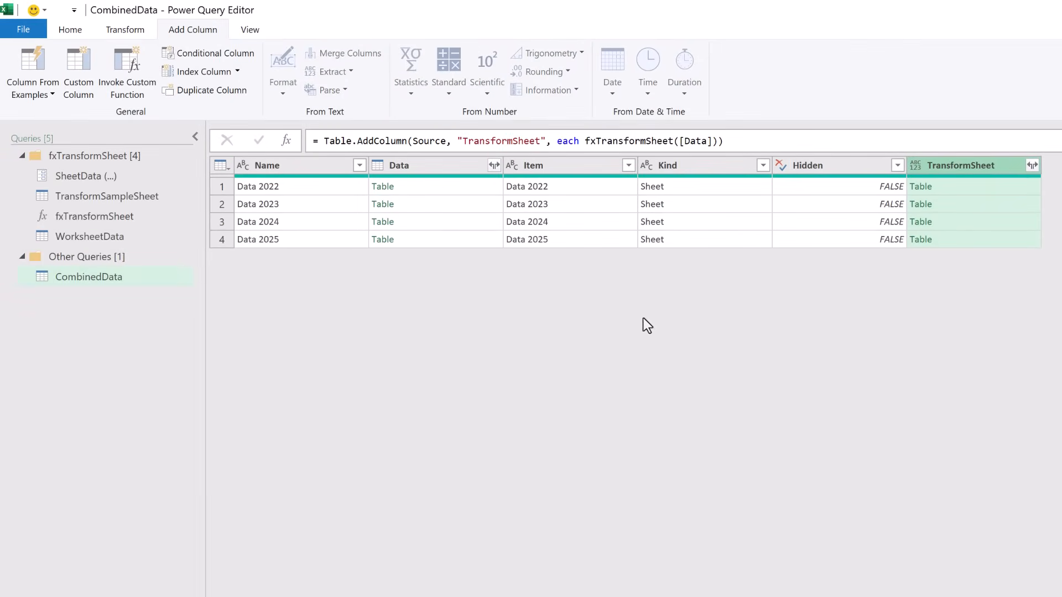
Step: Remove all columns except Name and TransformSheet from the CombinedData query
{"action": "left_click", "coordinate": [340, 167]}
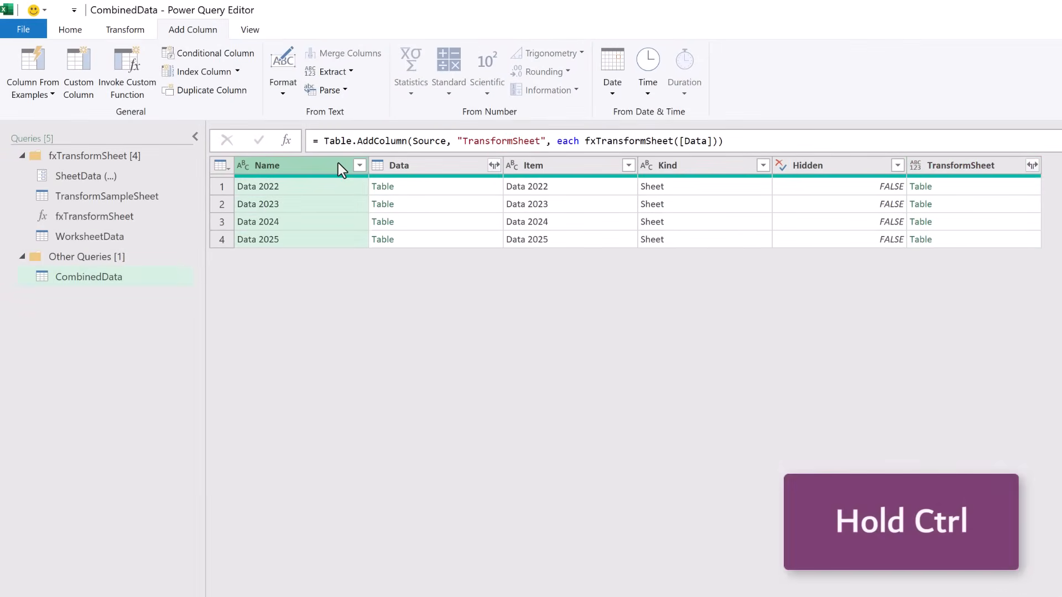
{"action": "left_click", "coordinate": [955, 164], "text": "ctrl"}
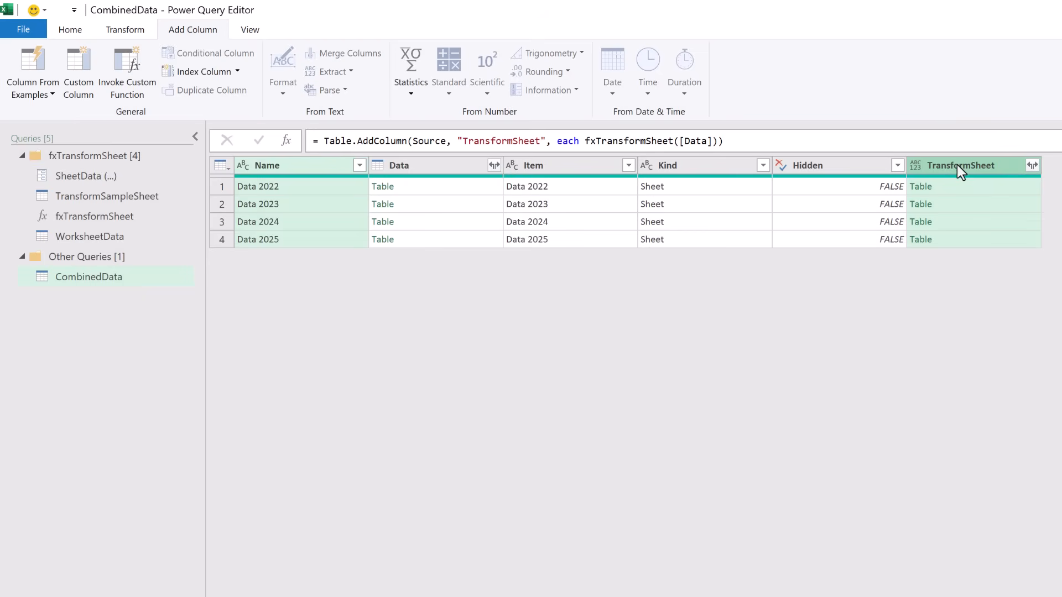
{"action": "left_click", "coordinate": [77, 29]}
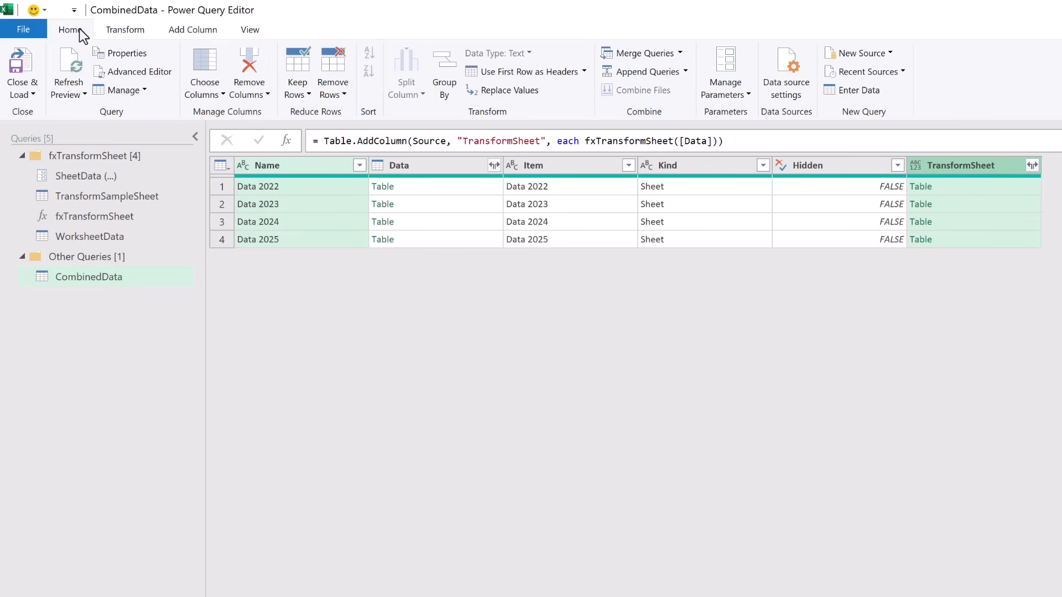
{"action": "left_click", "coordinate": [248, 94]}
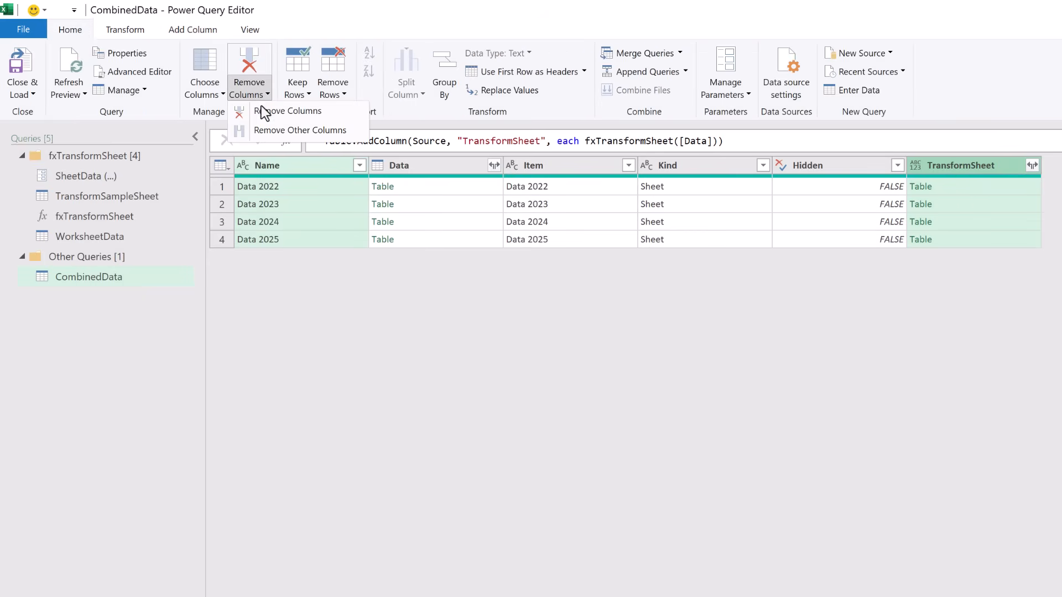
{"action": "left_click", "coordinate": [268, 128]}
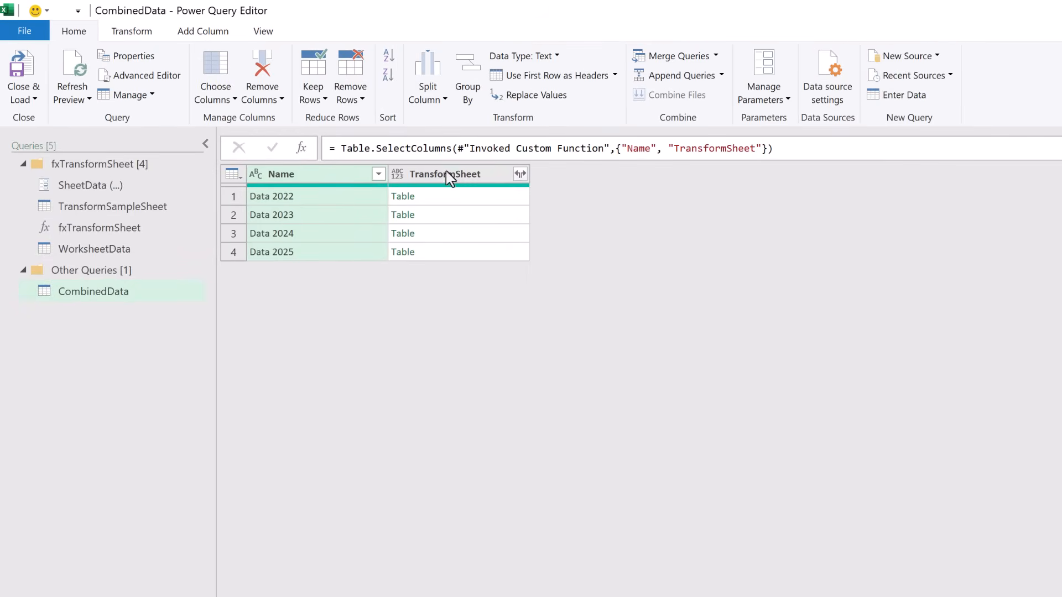
Step: Expand the TransformSheet column into Item, Size, Date and Value without the original column name as prefix, and review the combined rows
{"action": "left_click", "coordinate": [520, 175]}
{"action": "left_click", "coordinate": [521, 175]}
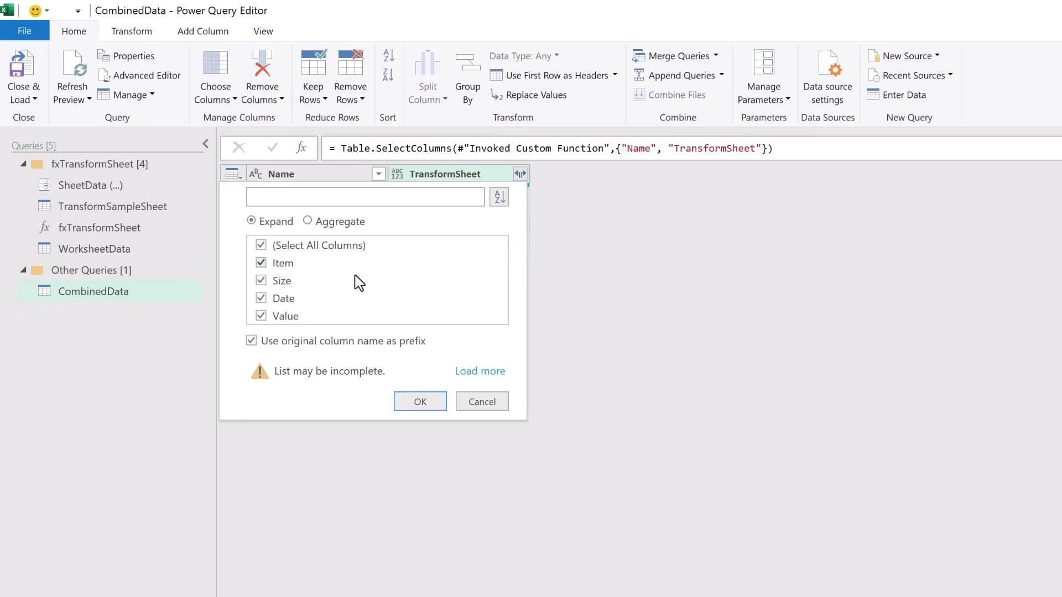
{"action": "left_click", "coordinate": [270, 342]}
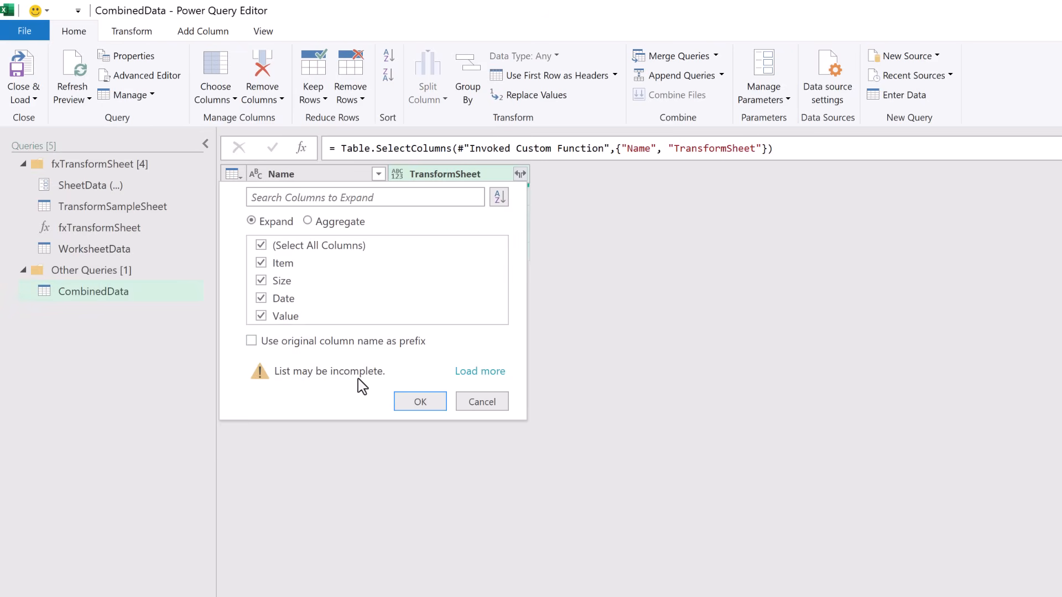
{"action": "left_click", "coordinate": [417, 405]}
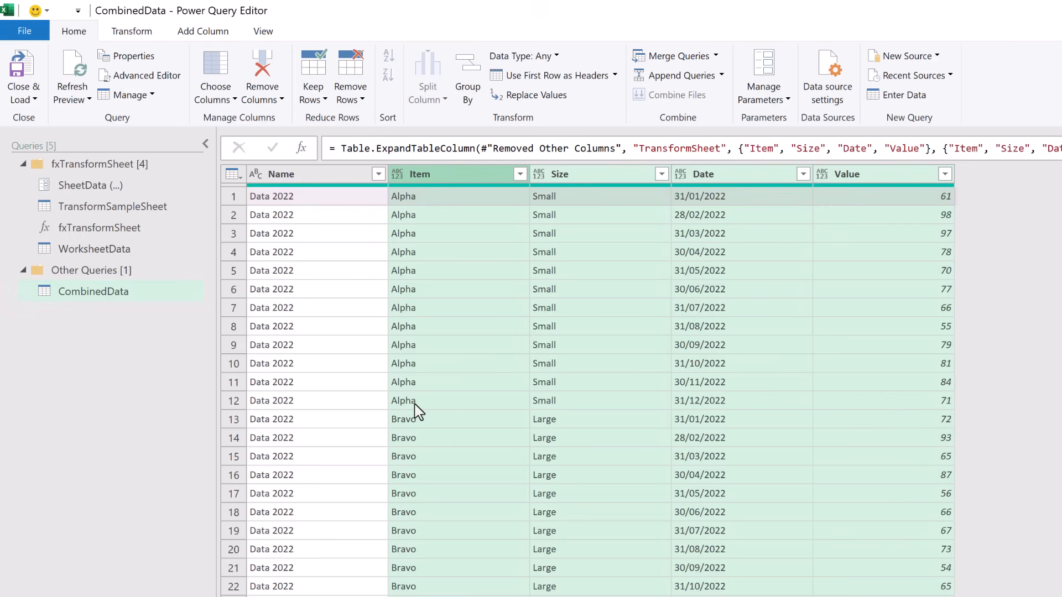
{"action": "scroll", "coordinate": [416, 412], "scroll_direction": "down", "scroll_amount": 20}
{"action": "scroll", "coordinate": [418, 414], "scroll_direction": "down", "scroll_amount": 20}
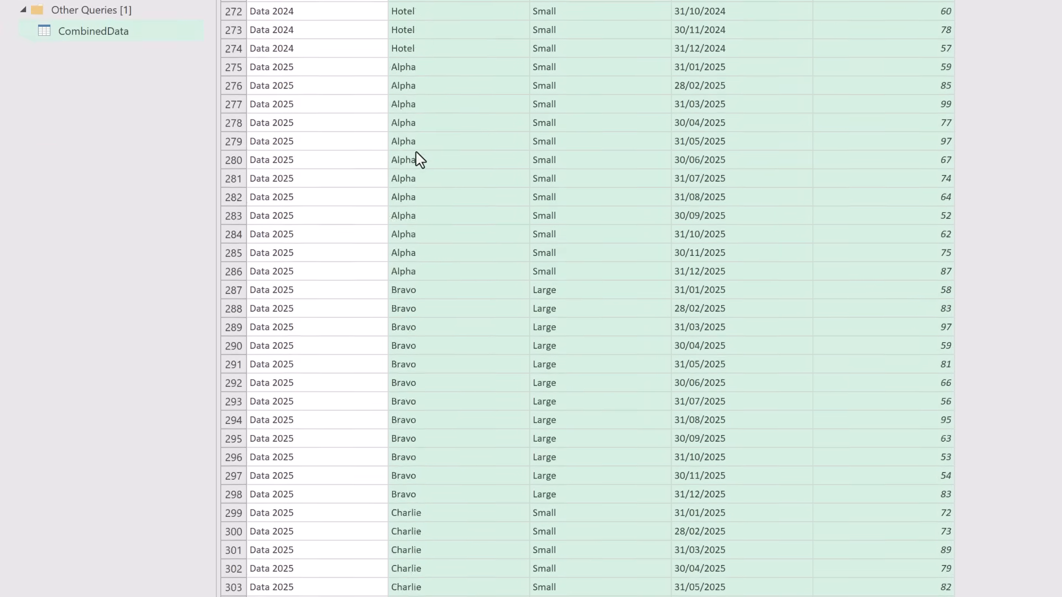
{"action": "scroll", "coordinate": [419, 160], "scroll_direction": "down", "scroll_amount": 20}
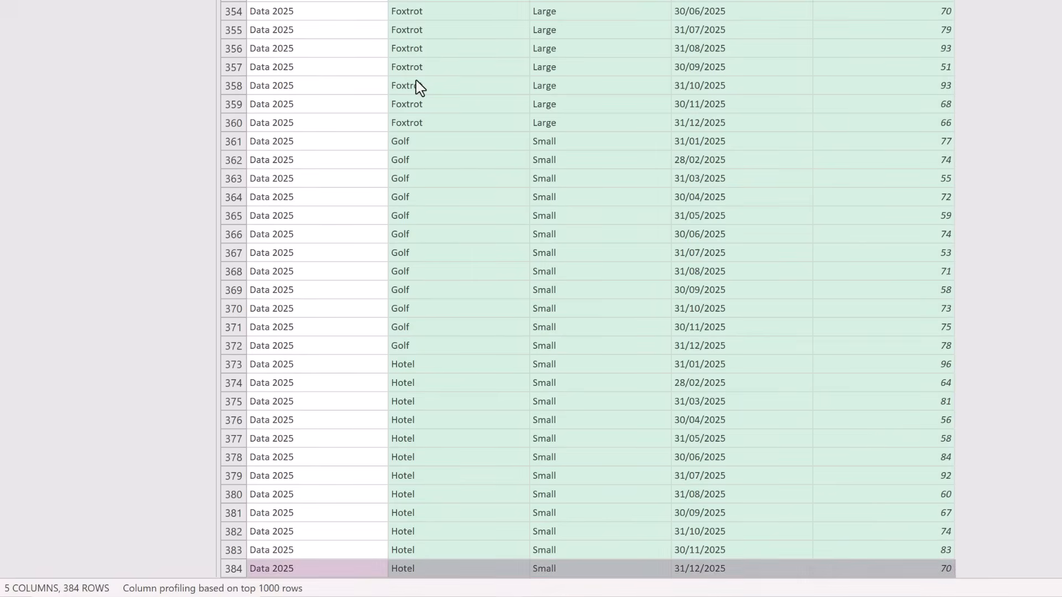
{"action": "scroll", "coordinate": [419, 86], "scroll_direction": "up", "scroll_amount": 20}
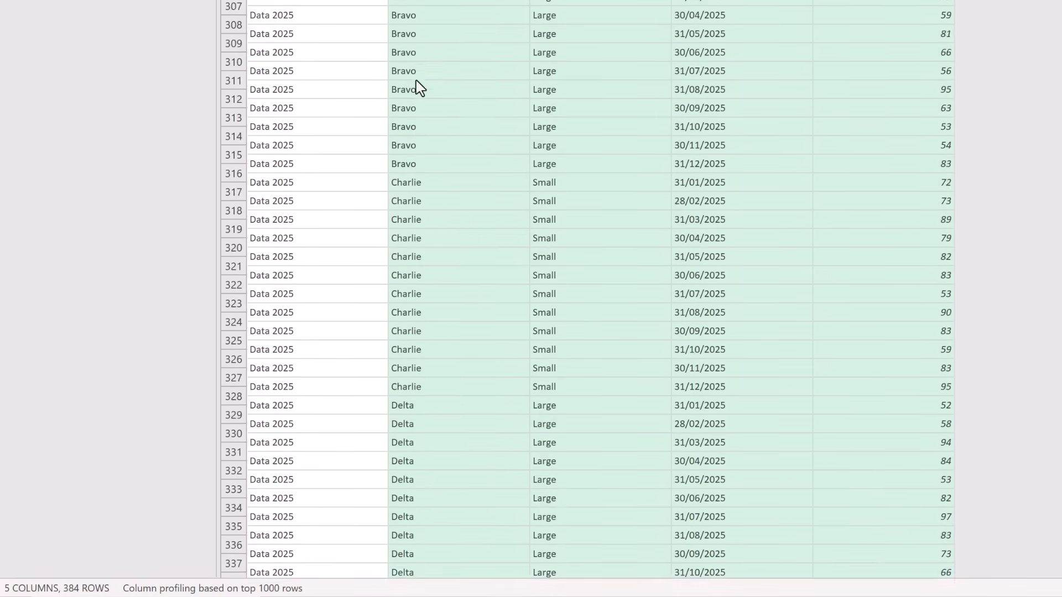
{"action": "scroll", "coordinate": [419, 88], "scroll_direction": "up", "scroll_amount": 20}
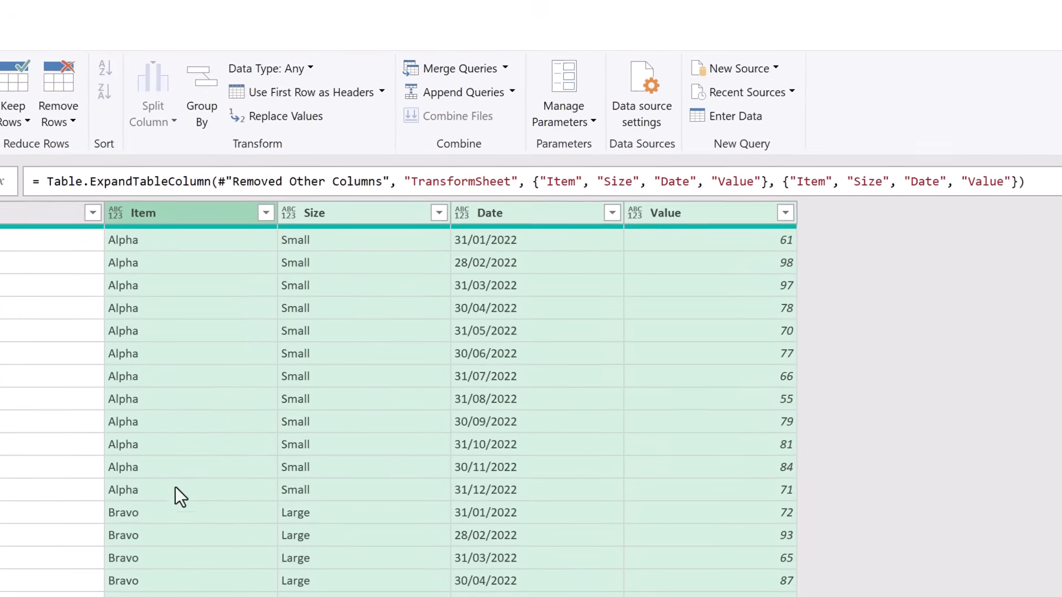
Step: Replace the hard-coded column name lists in the expand step's formula with Table.ColumnNames(TransformSampleSheet)
{"action": "left_click_drag", "start_coordinate": [532, 186], "coordinate": [1028, 185]}
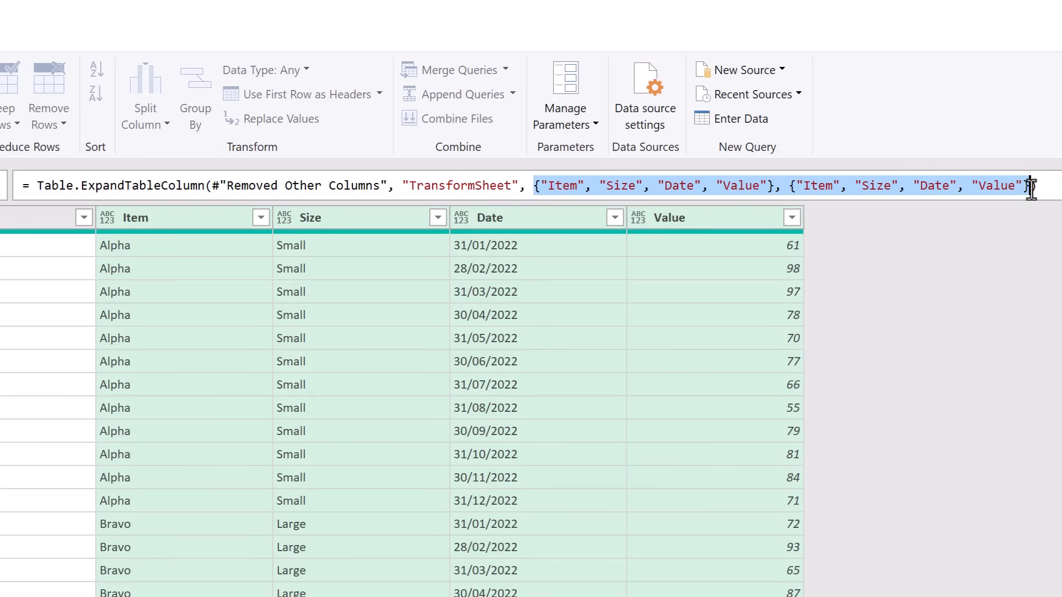
{"action": "key", "text": "Delete"}
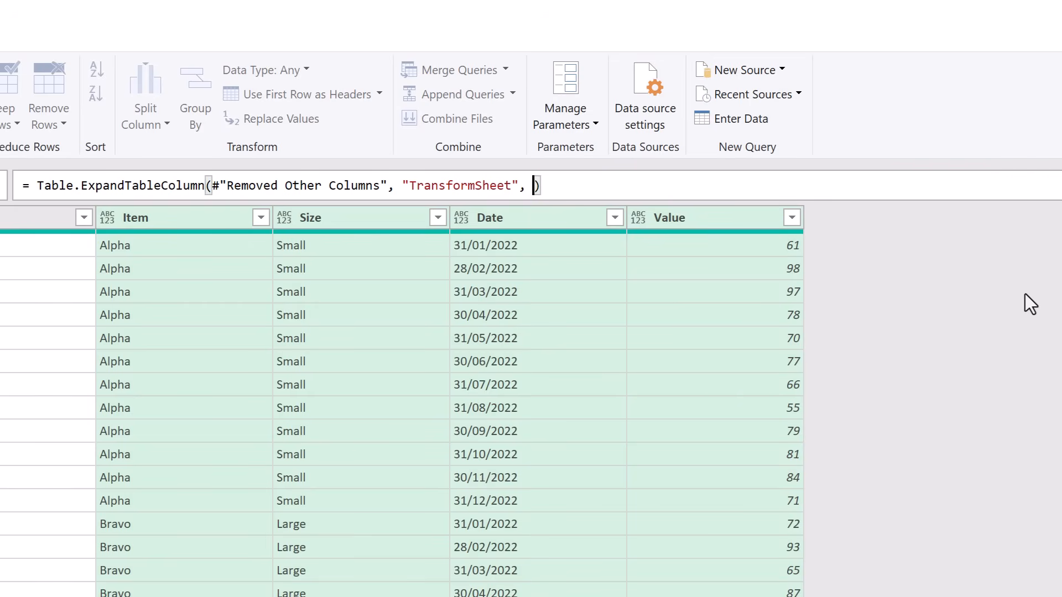
{"action": "type", "text": "Table.C"}
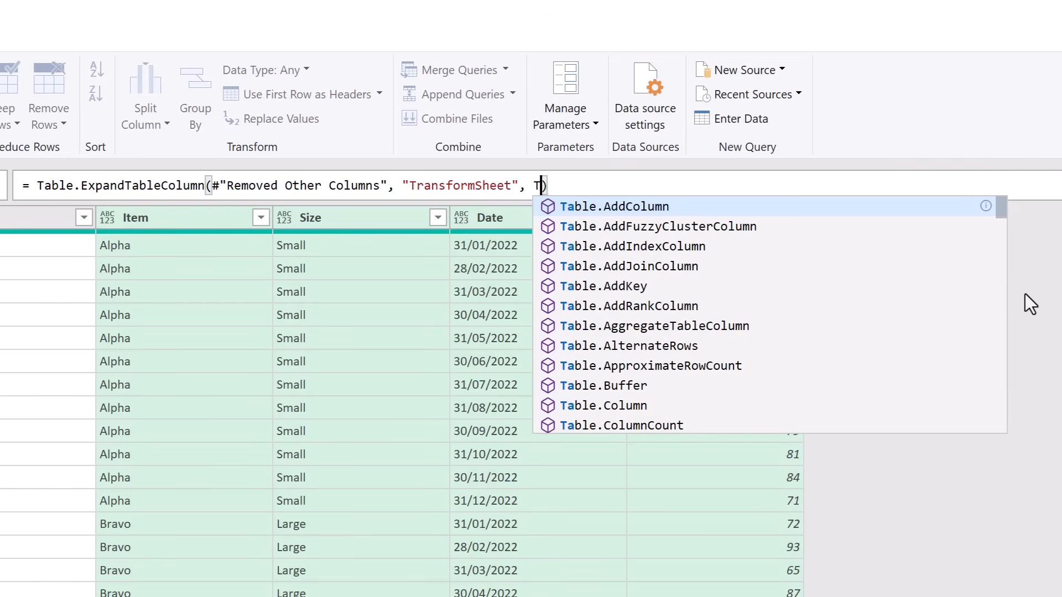
{"action": "type", "text": "olumnNames"}
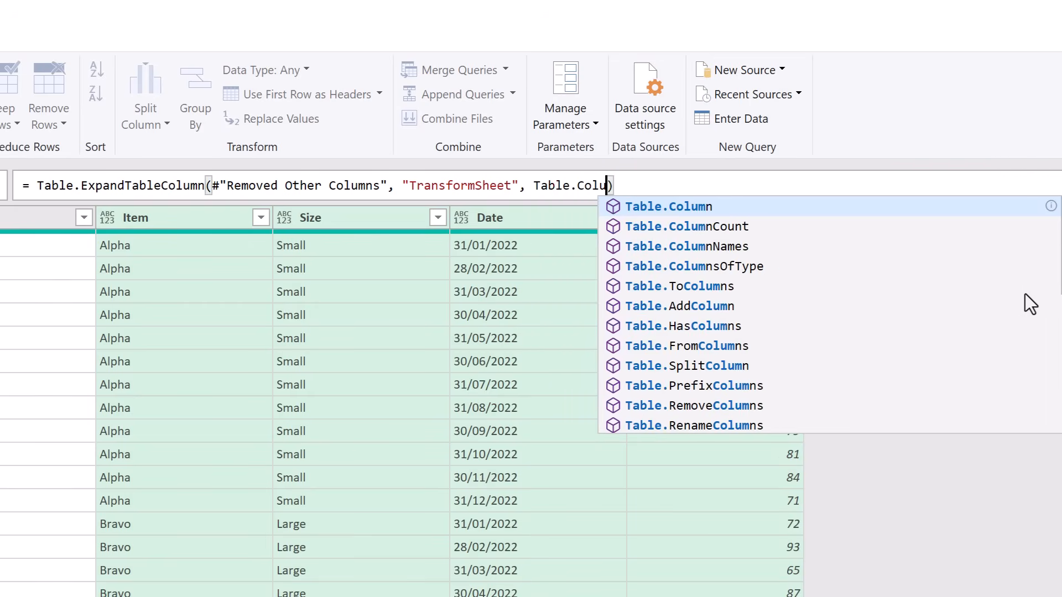
{"action": "type", "text": "(Trans"}
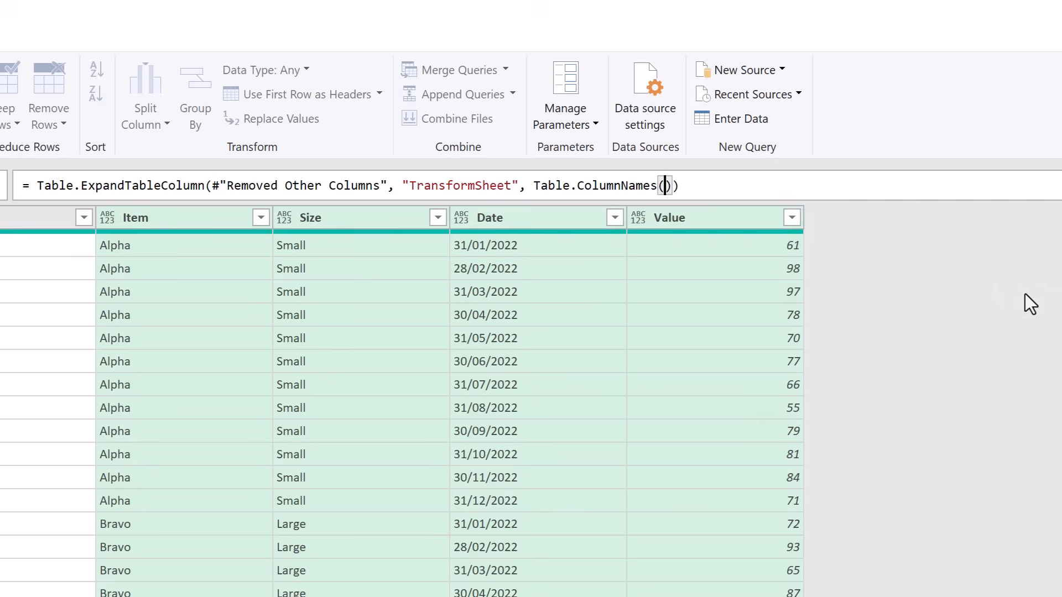
{"action": "type", "text": "formSampleSheet"}
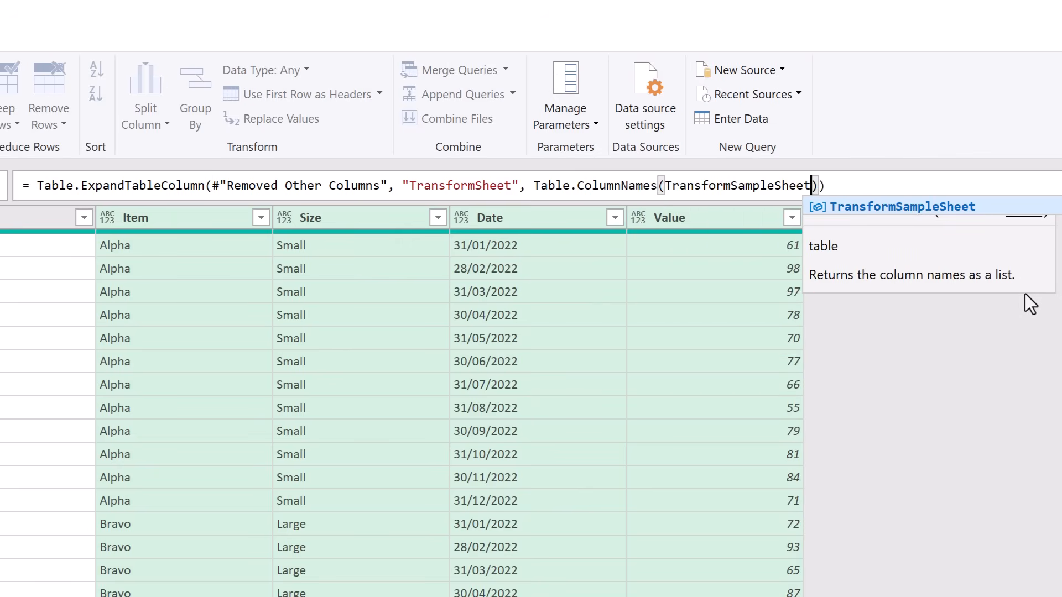
{"action": "key", "text": "Return"}
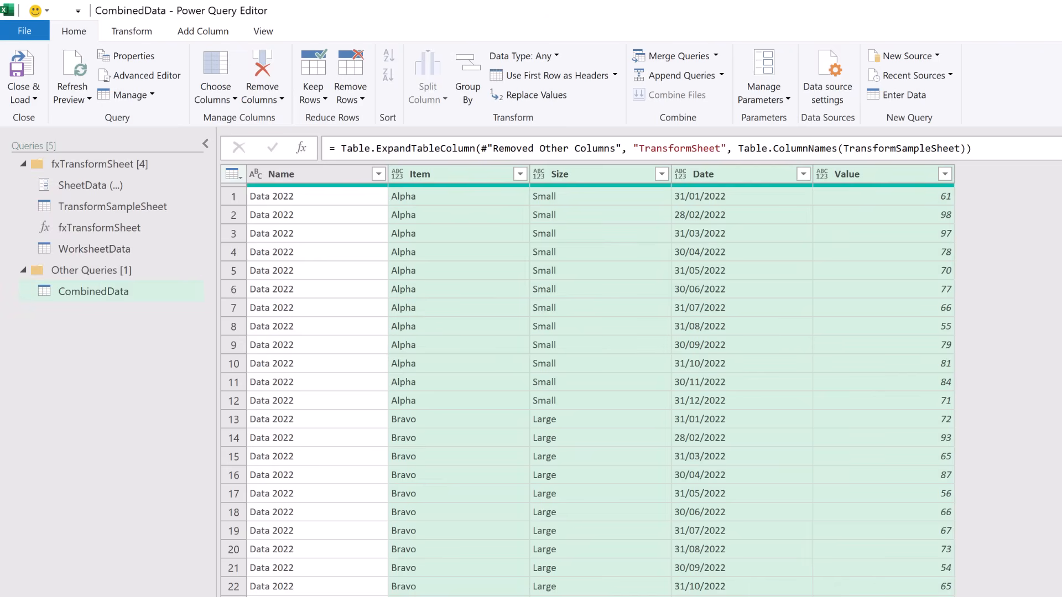
Step: Remove the Size column from the TransformSampleSheet query and check the CombinedData query
{"action": "left_click", "coordinate": [176, 206]}
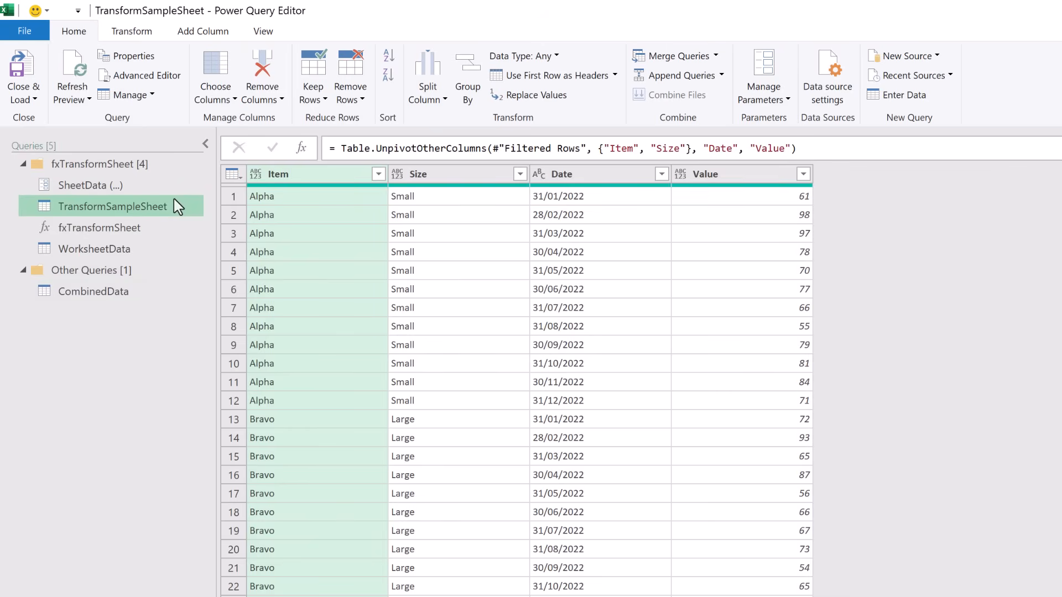
{"action": "left_click", "coordinate": [433, 175]}
{"action": "key", "text": "Delete"}
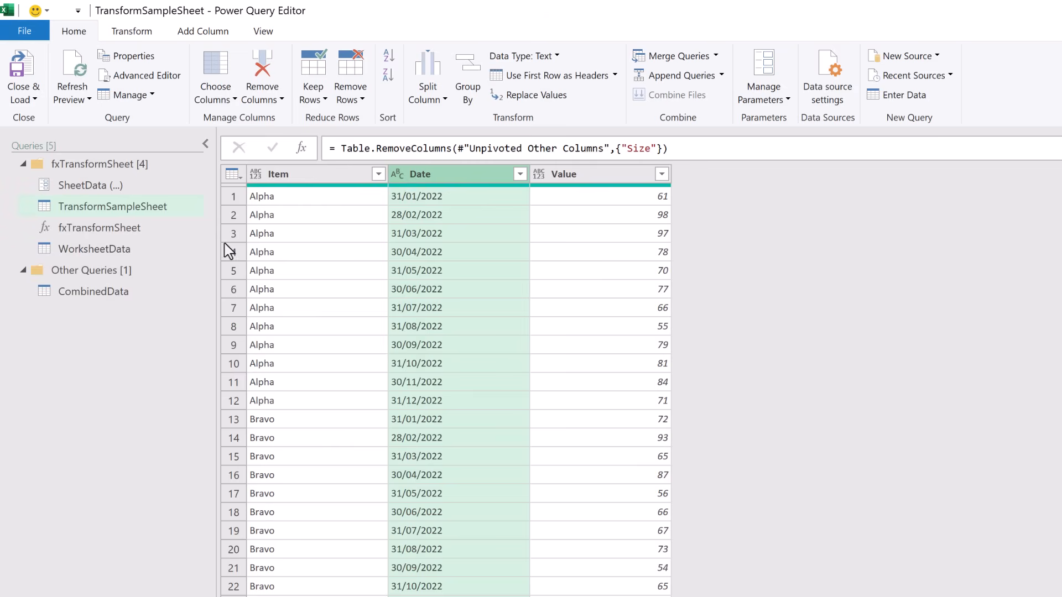
{"action": "left_click", "coordinate": [118, 290]}
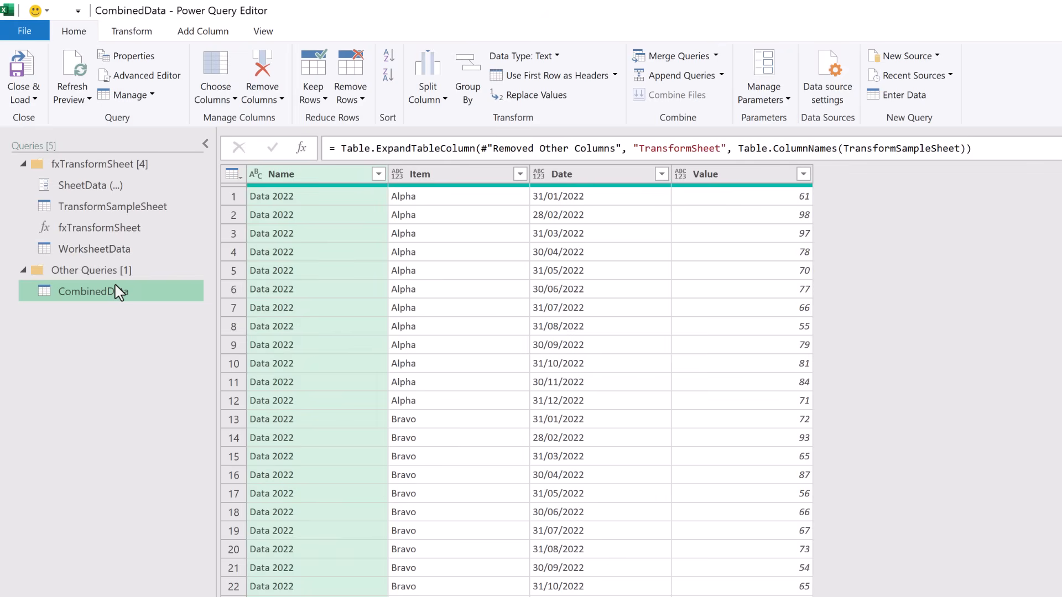
Step: Set the data type of the Item column to Text and the Value column to Decimal Number in CombinedData
{"action": "left_click", "coordinate": [399, 175]}
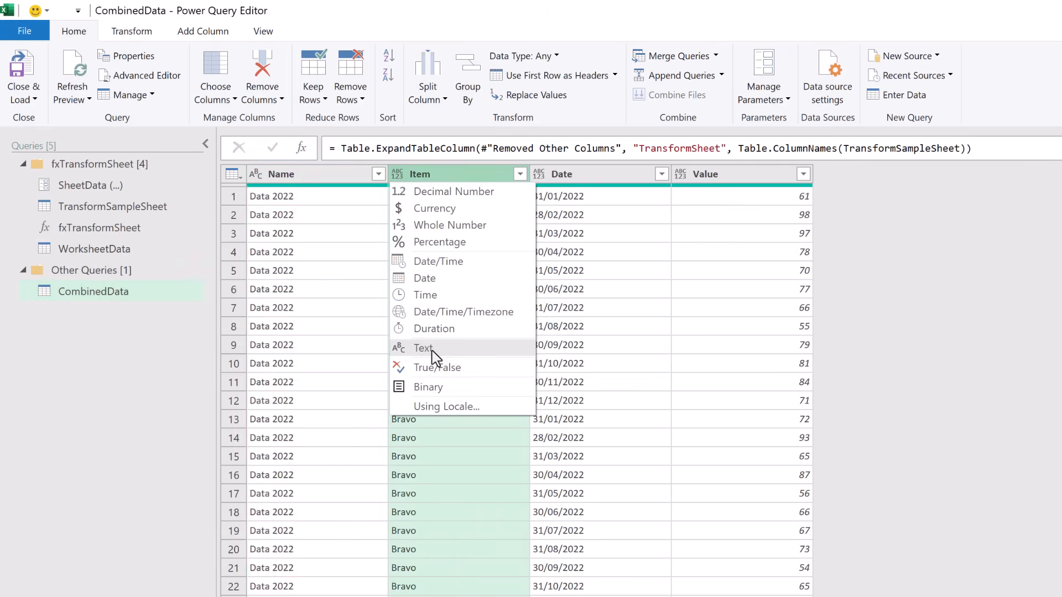
{"action": "left_click", "coordinate": [431, 350]}
{"action": "left_click", "coordinate": [680, 175]}
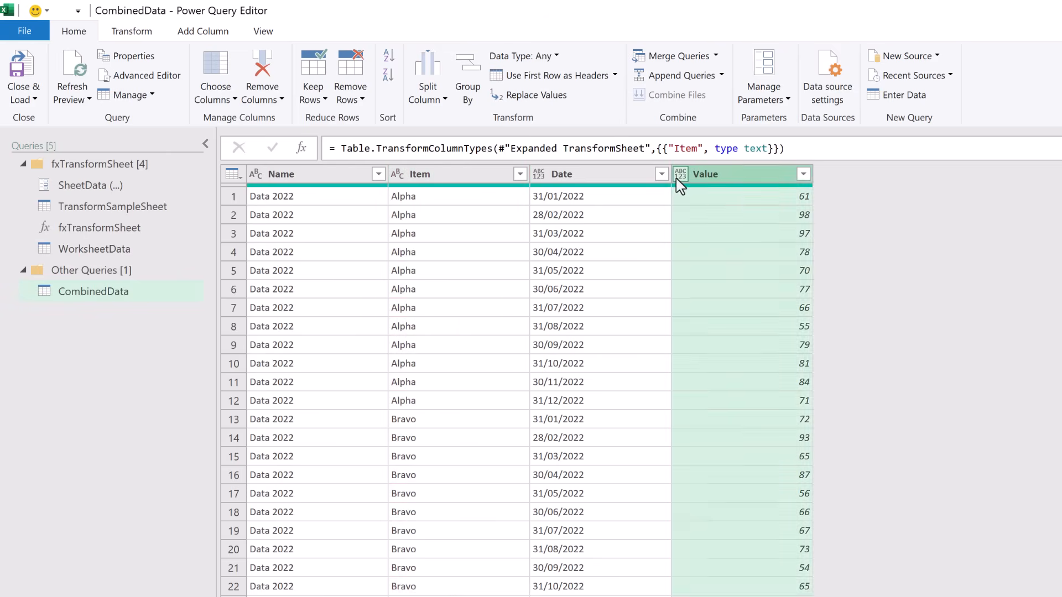
{"action": "left_click", "coordinate": [706, 192]}
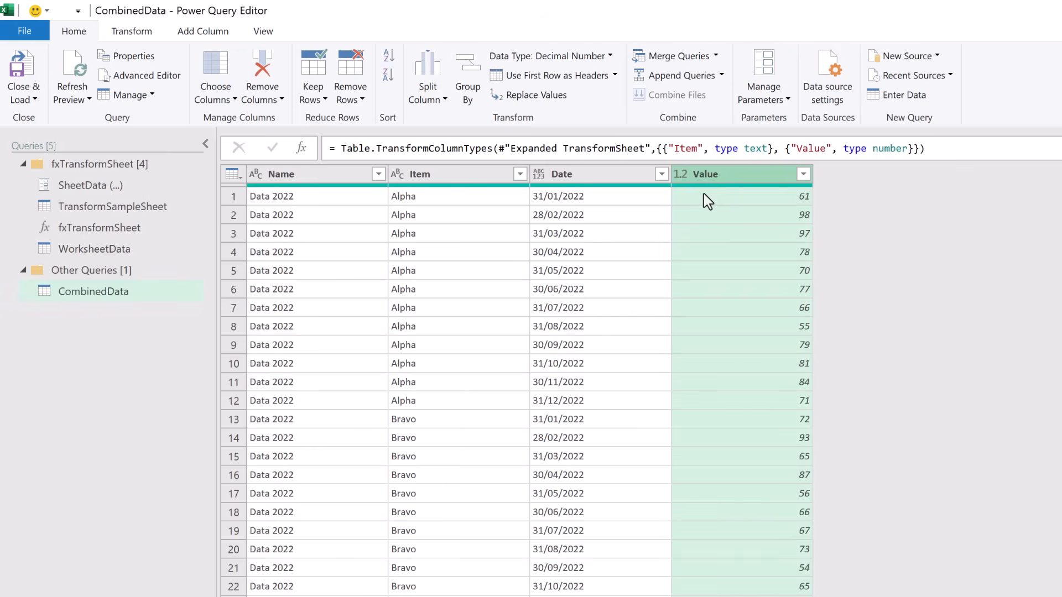
Step: Change the Date column's type using locale, with data type Date and locale English (United Kingdom)
{"action": "left_click", "coordinate": [540, 174]}
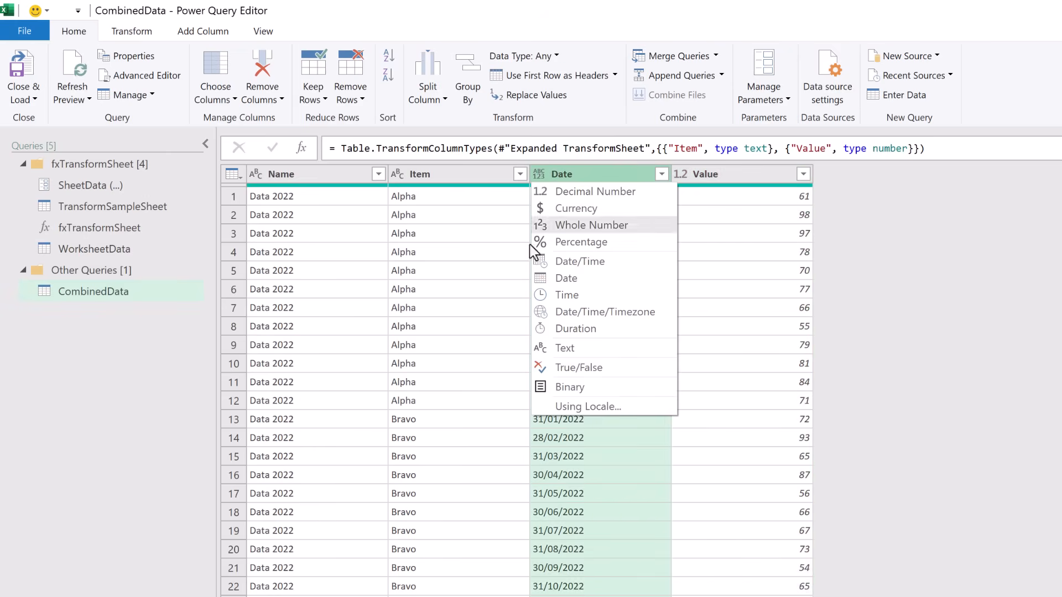
{"action": "left_click", "coordinate": [565, 408]}
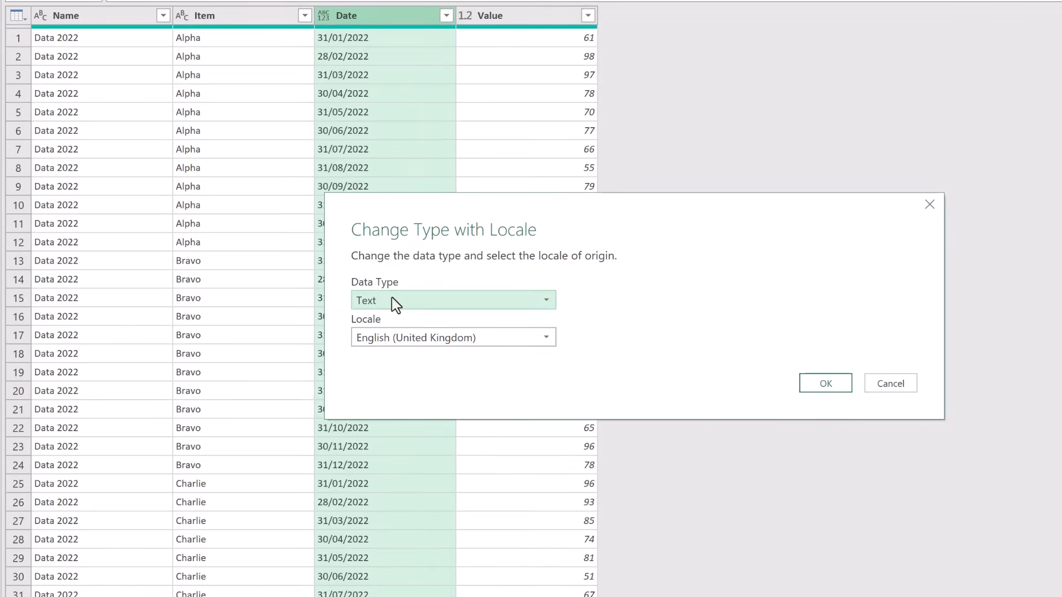
{"action": "left_click", "coordinate": [608, 460]}
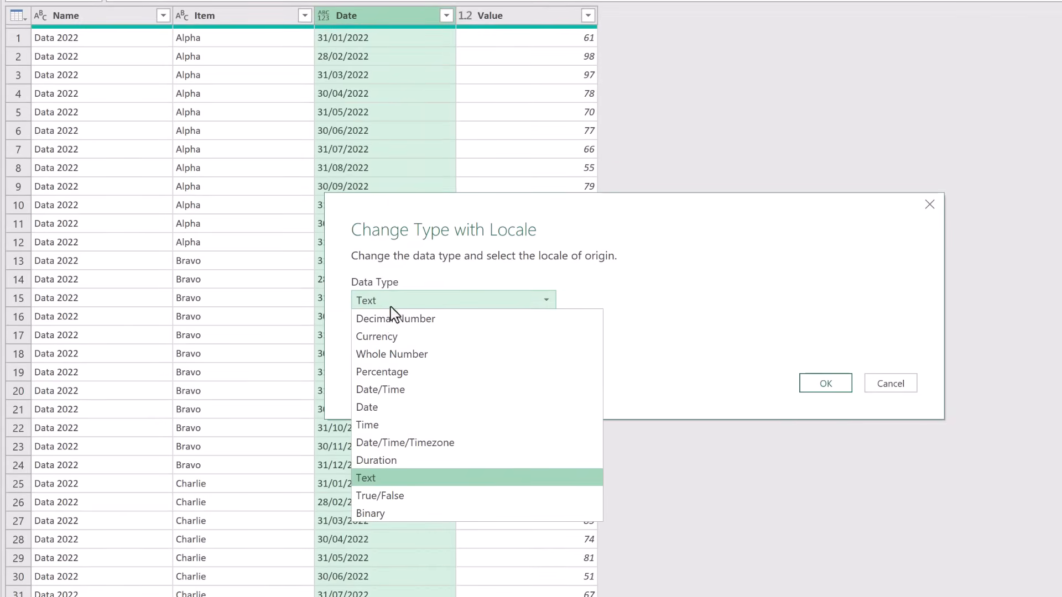
{"action": "left_click", "coordinate": [389, 407]}
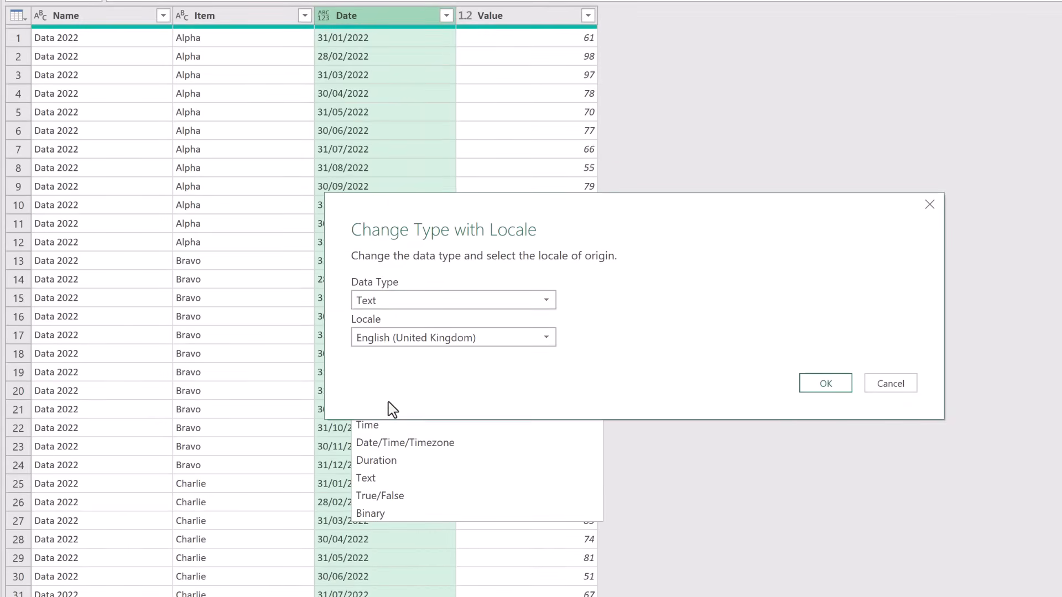
{"action": "left_click", "coordinate": [444, 341]}
{"action": "scroll", "coordinate": [455, 373], "scroll_direction": "down", "scroll_amount": 5}
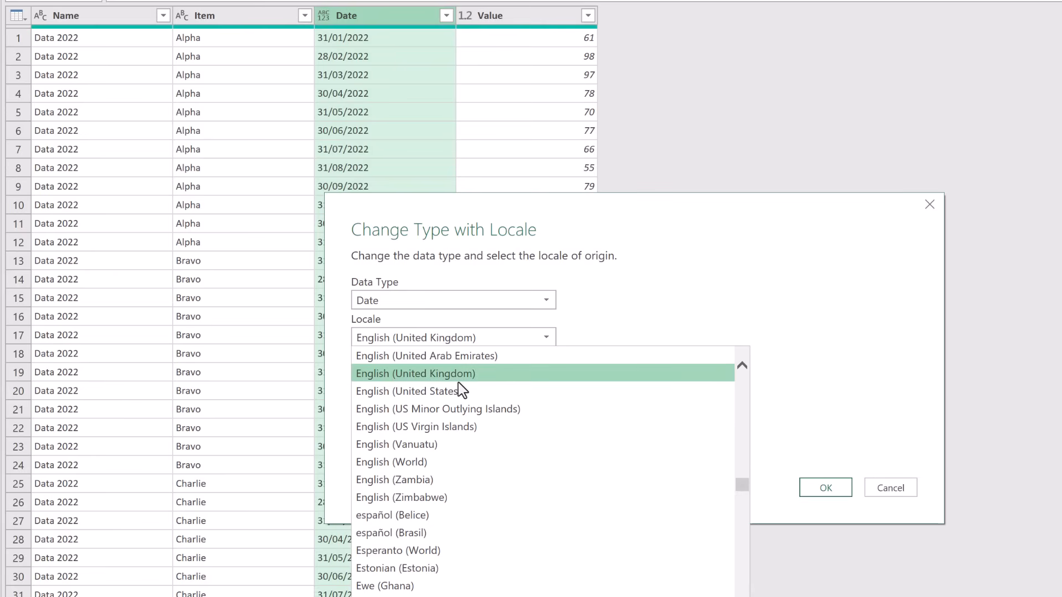
{"action": "key", "text": "Return"}
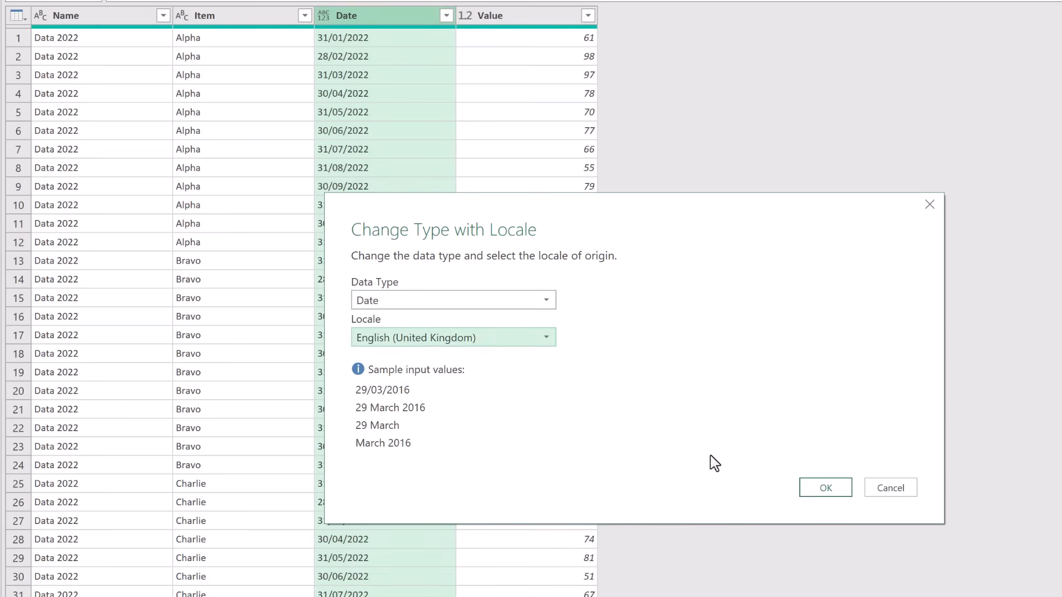
{"action": "left_click", "coordinate": [822, 493]}
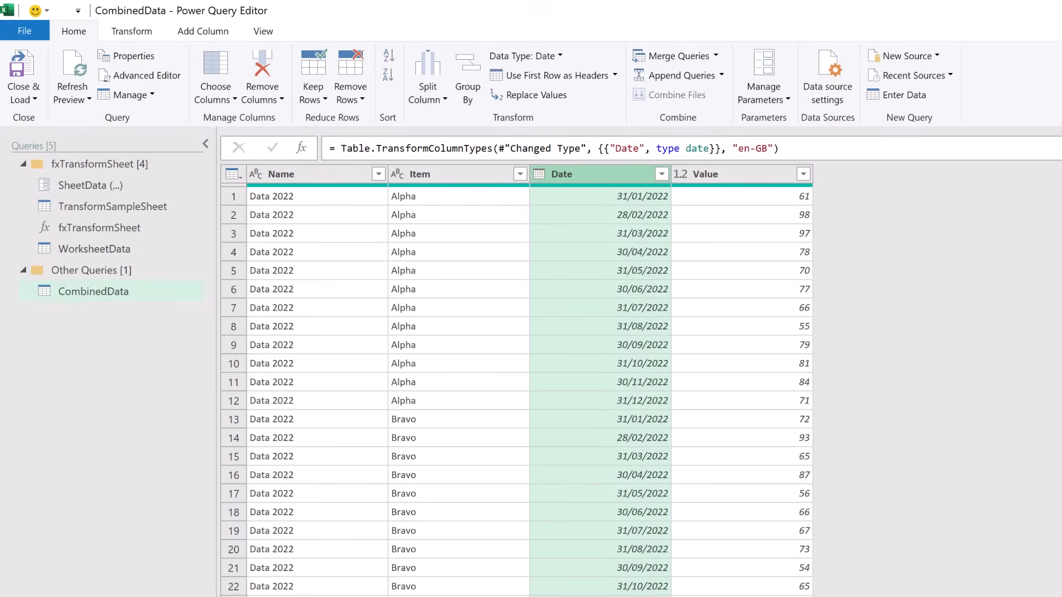